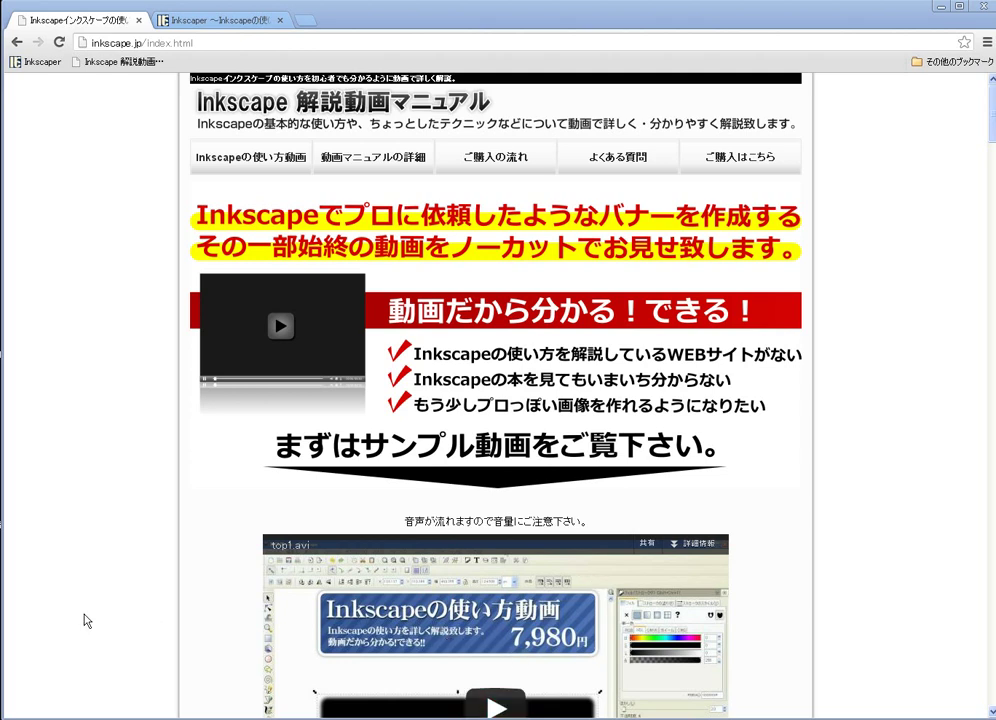
# Step: Bring the パーツ.svg drawing in Inkscape to the front over Chrome
pyautogui.click(420, 718)
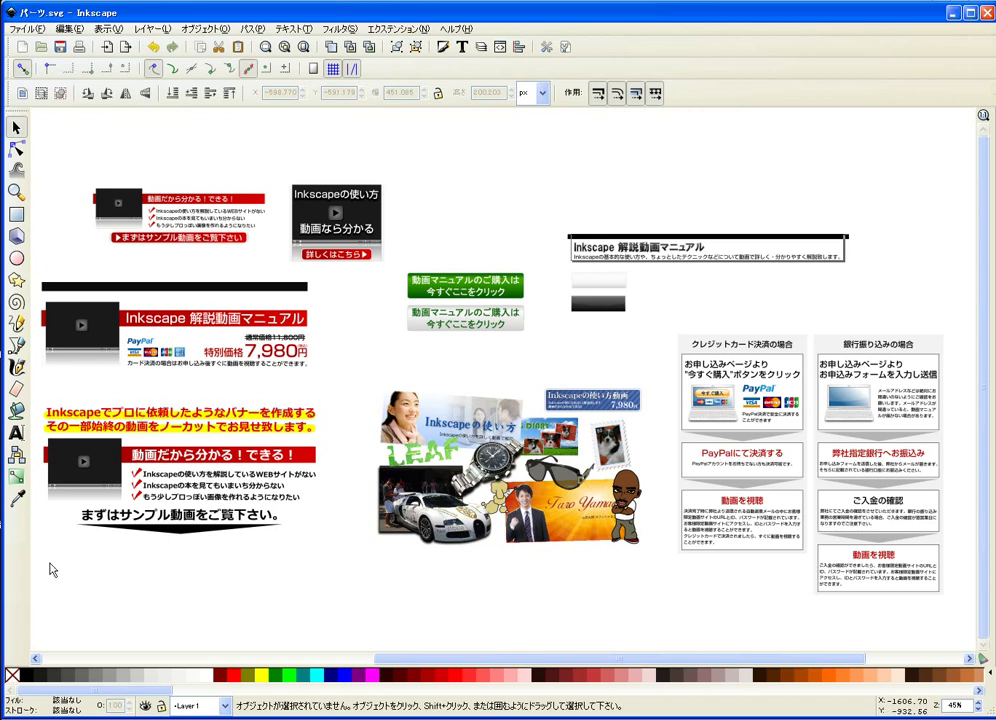
pyautogui.moveTo(558, 214); pyautogui.dragTo(874, 268)
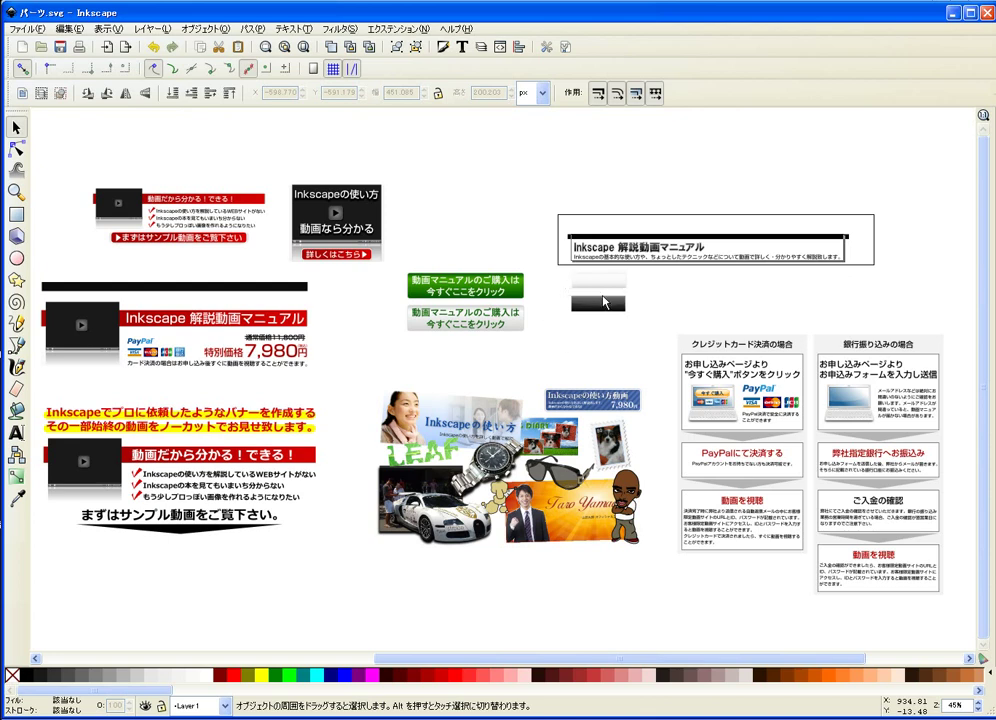
pyautogui.click(392, 350)
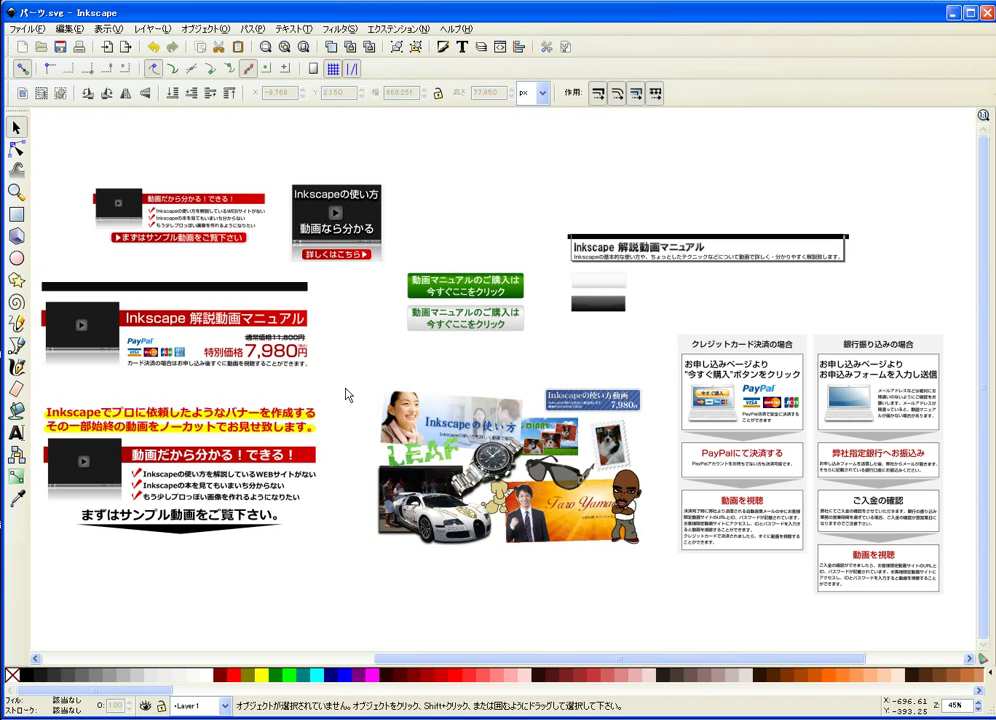
pyautogui.moveTo(270, 300); pyautogui.dragTo(80, 450)
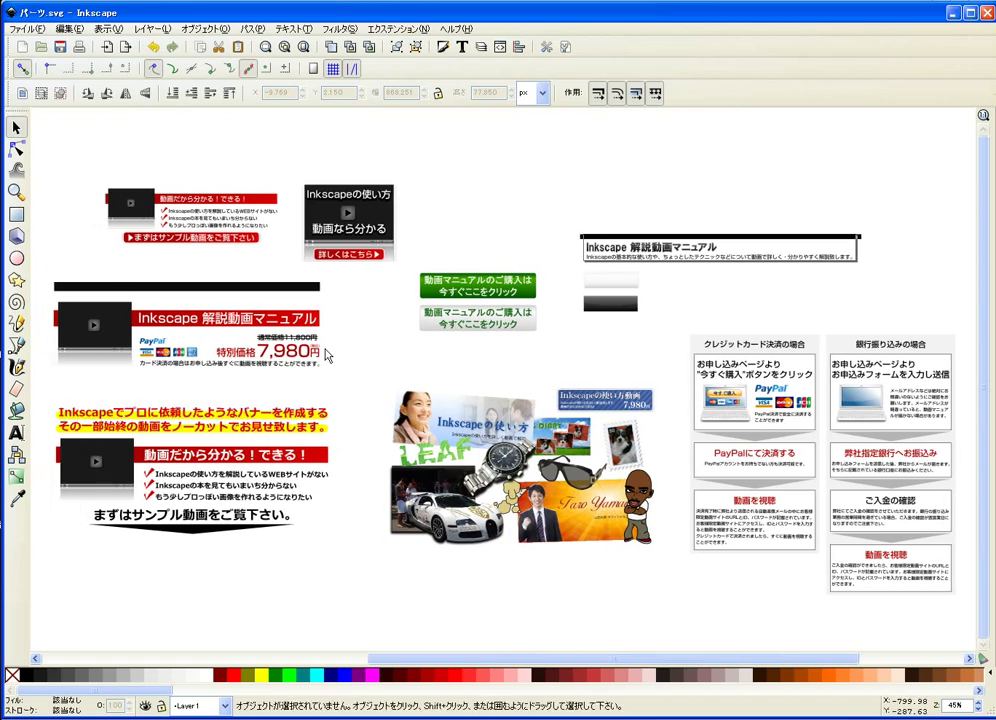
pyautogui.moveTo(347, 276)
pyautogui.mouseDown()
pyautogui.moveTo(47, 390)
pyautogui.moveTo(343, 385)
pyautogui.mouseUp()
pyautogui.moveTo(675, 302)
pyautogui.mouseDown()
pyautogui.moveTo(722, 447)
pyautogui.moveTo(965, 619)
pyautogui.mouseUp()
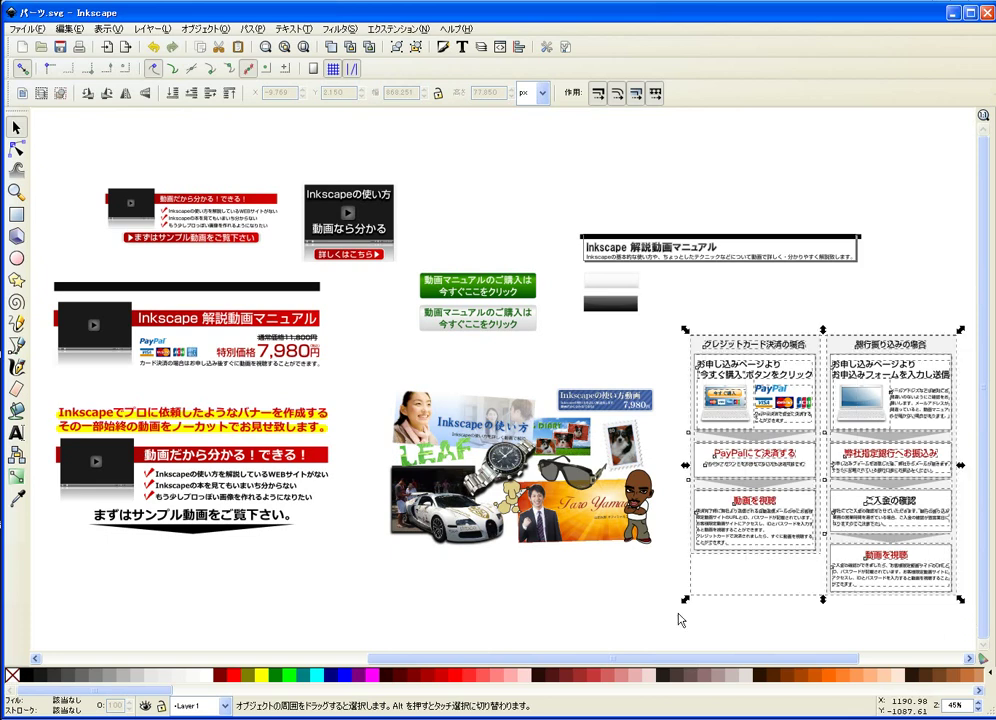
pyautogui.click(622, 604)
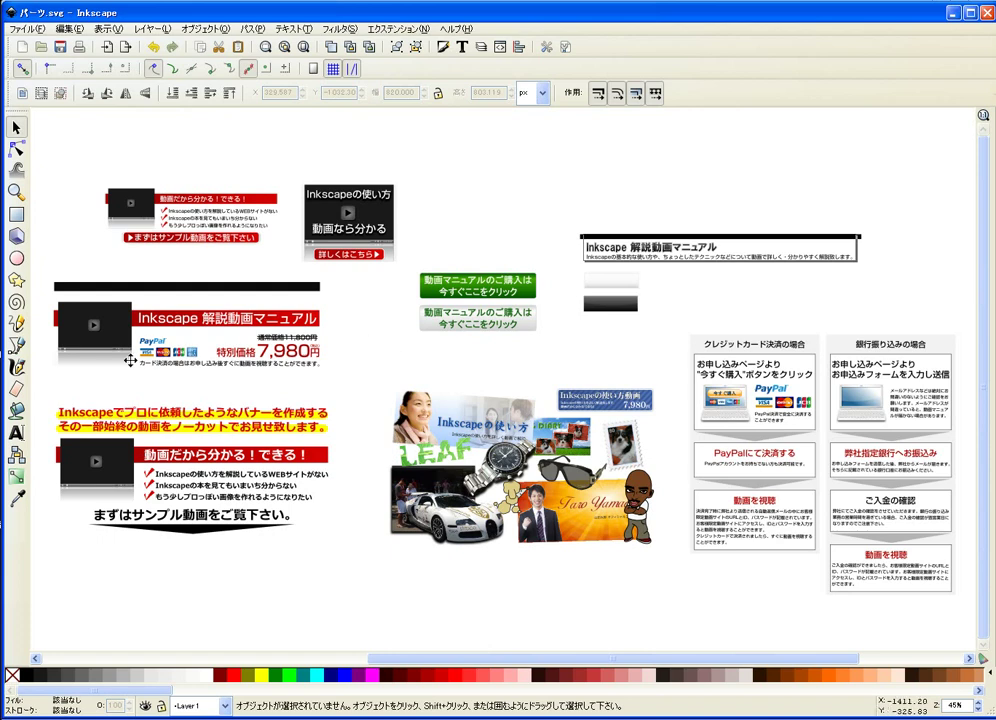
# Step: Edit the red banner's 7,980円 price text so its leading digit changes, reading 6,980円
pyautogui.click(281, 351)
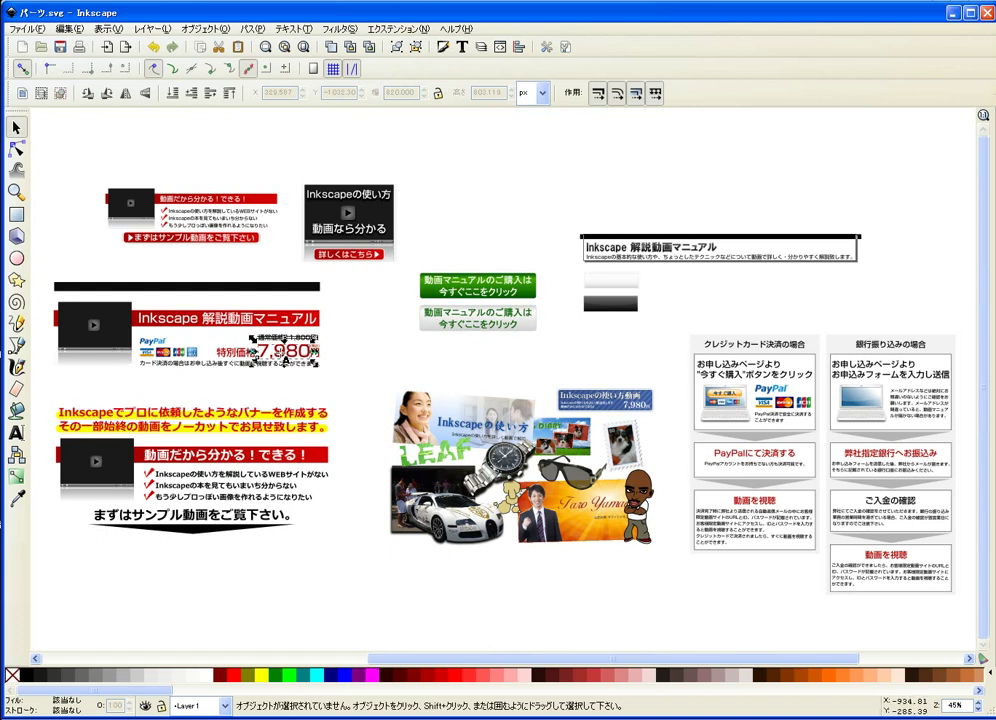
pyautogui.doubleClick(264, 351)
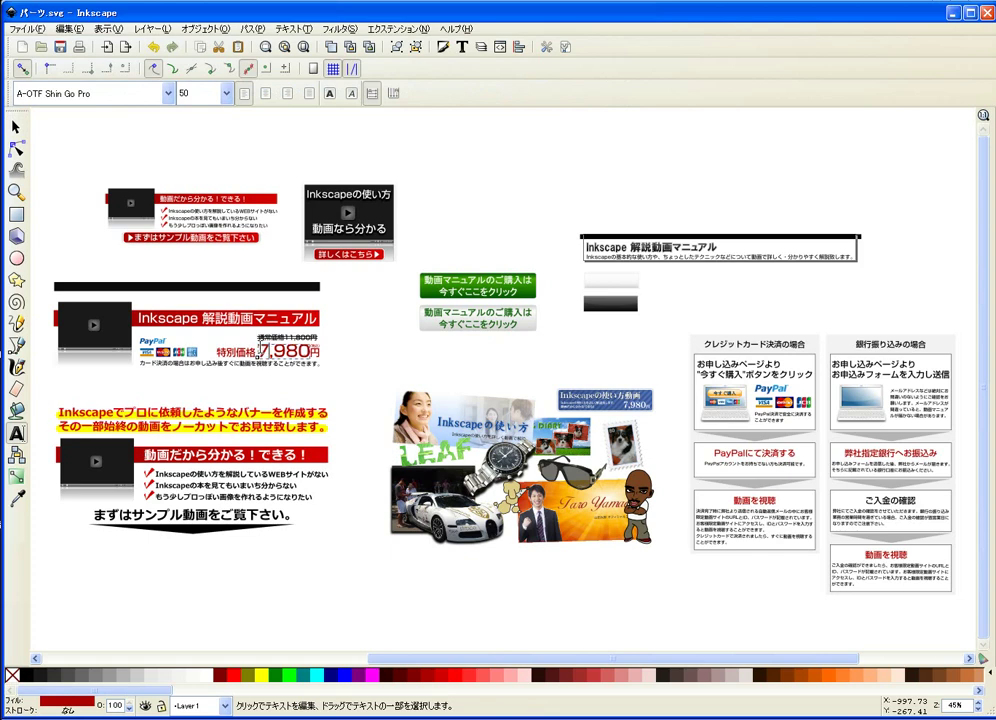
pyautogui.click(262, 345)
pyautogui.press('Delete')
pyautogui.write('5')
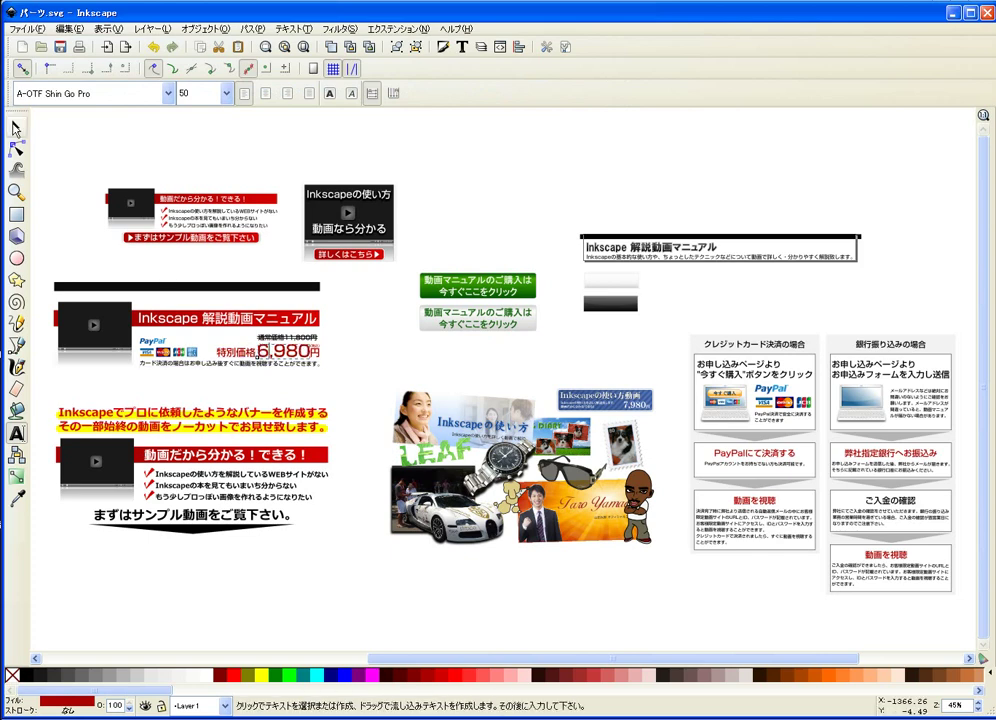
pyautogui.click(16, 127)
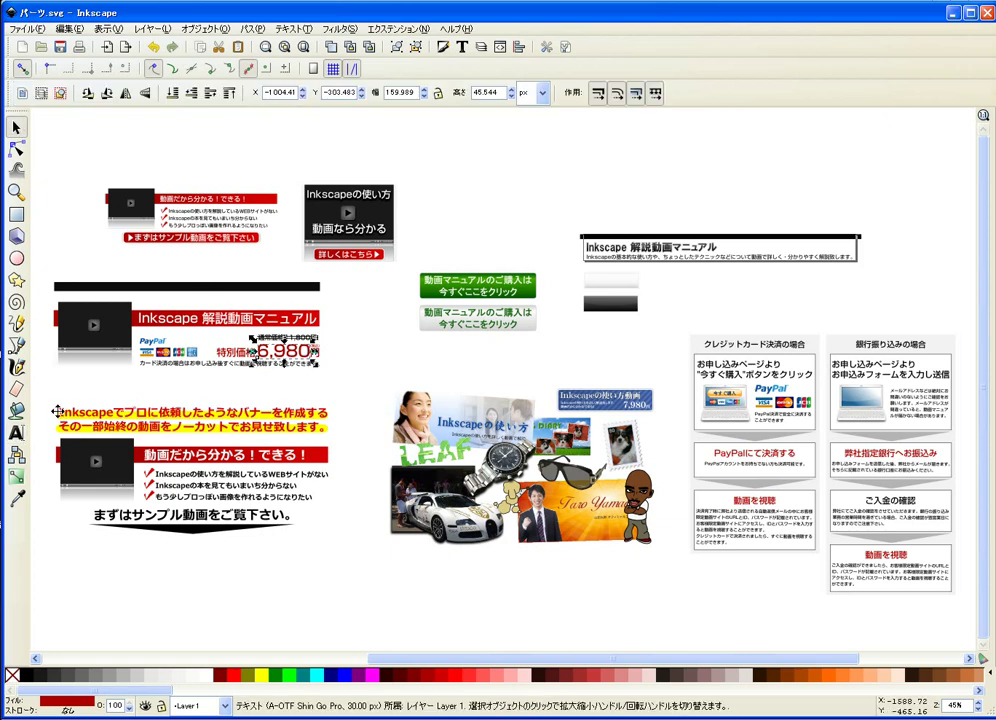
pyautogui.moveTo(41, 401); pyautogui.dragTo(356, 569)
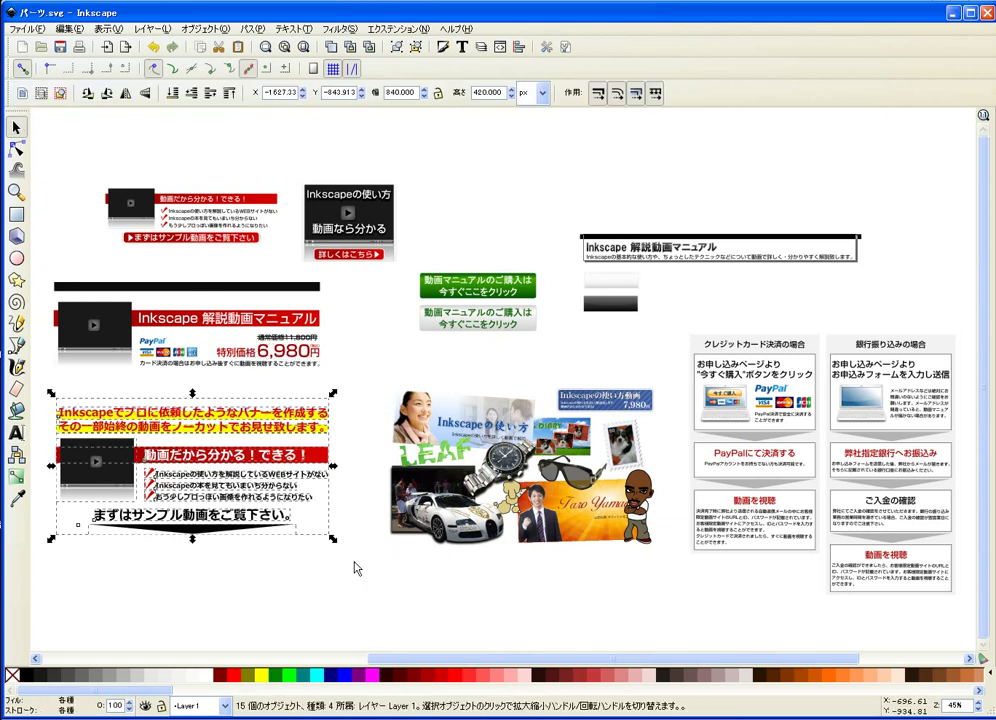
# Step: Delete the lower video banner, the red price banner and the two green purchase buttons
pyautogui.press('Delete')
pyautogui.moveTo(43, 268); pyautogui.dragTo(344, 410)
pyautogui.press('Delete')
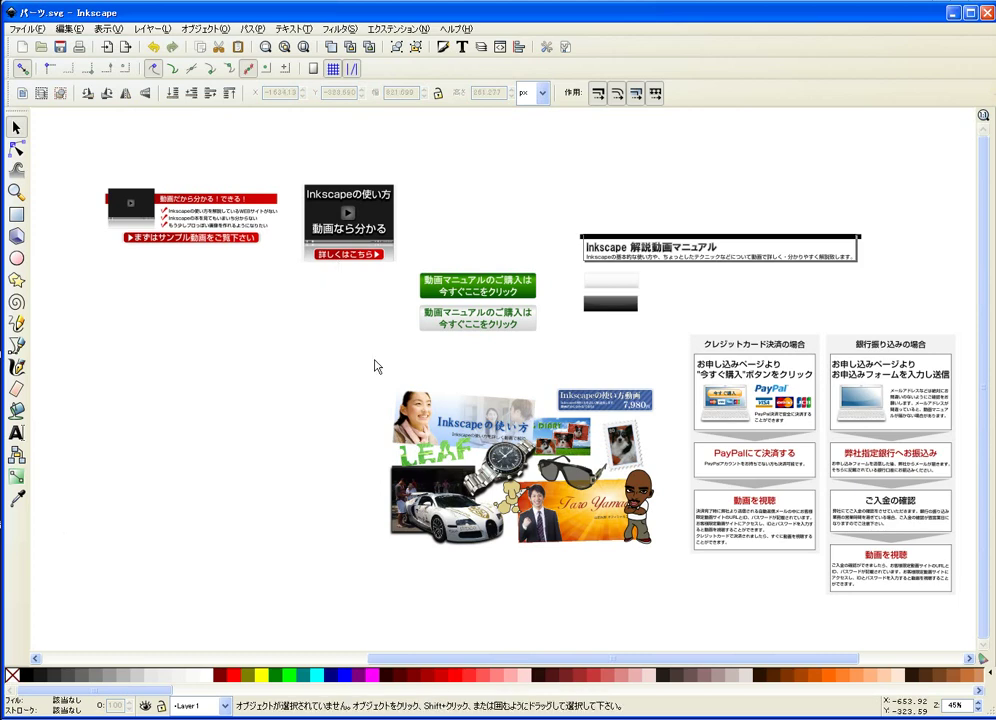
pyautogui.moveTo(377, 352); pyautogui.dragTo(551, 262)
pyautogui.press('Delete')
# Step: Delete the manual header, gradient bars and payment flowchart panels
pyautogui.moveTo(546, 206); pyautogui.dragTo(889, 332)
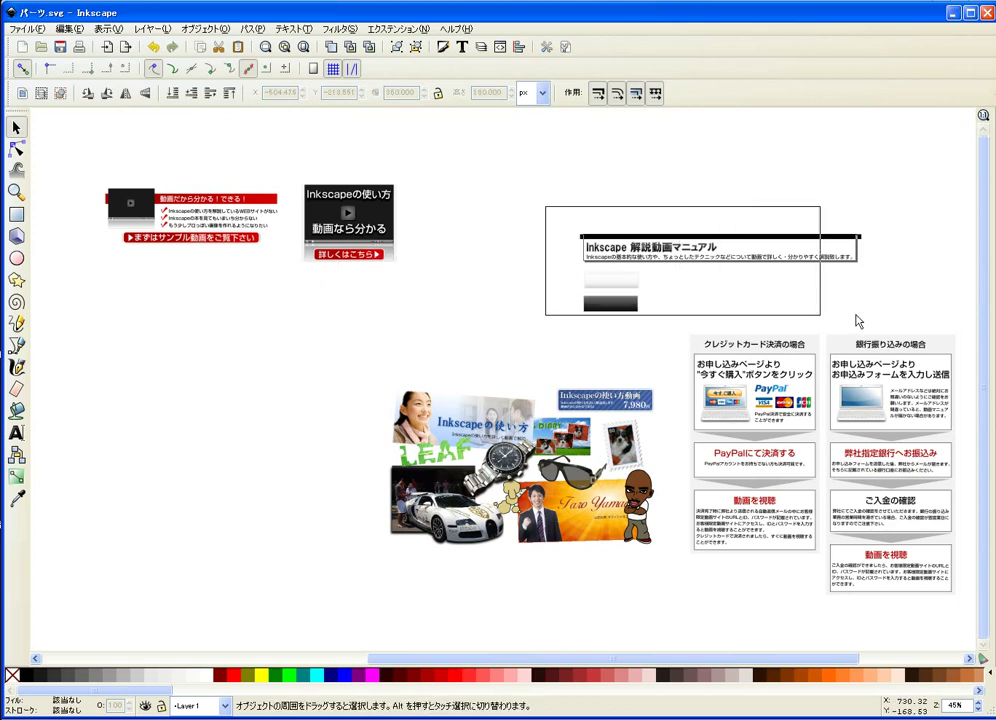
pyautogui.press('Delete')
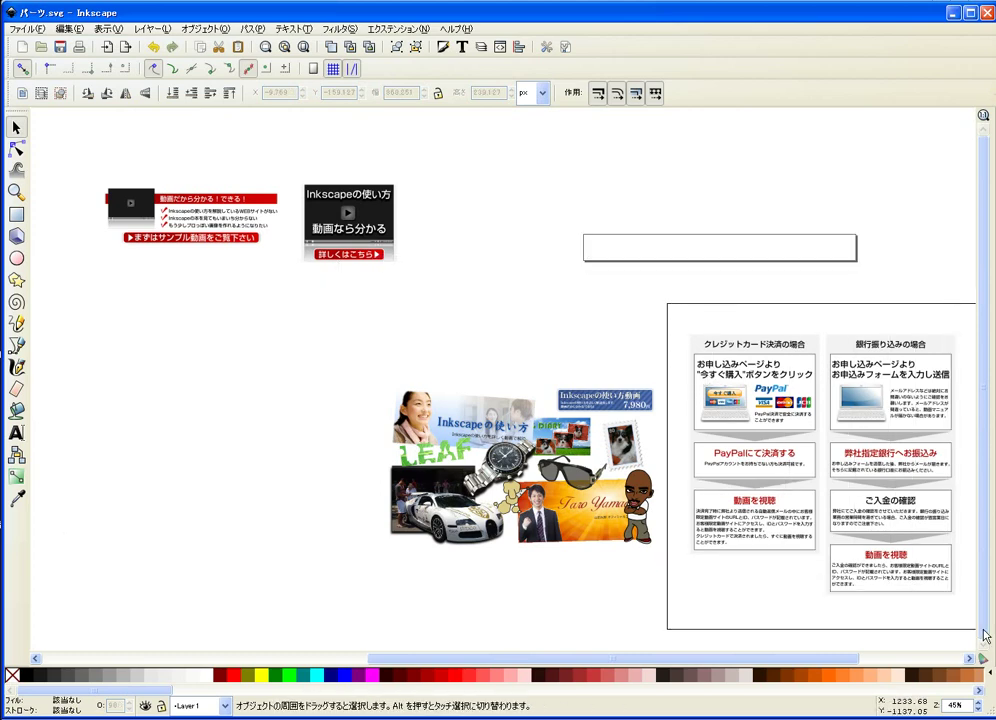
pyautogui.moveTo(665, 296); pyautogui.dragTo(970, 625)
pyautogui.press('Delete')
pyautogui.moveTo(294, 343)
pyautogui.mouseDown()
pyautogui.moveTo(560, 545)
pyautogui.moveTo(735, 618)
pyautogui.mouseUp()
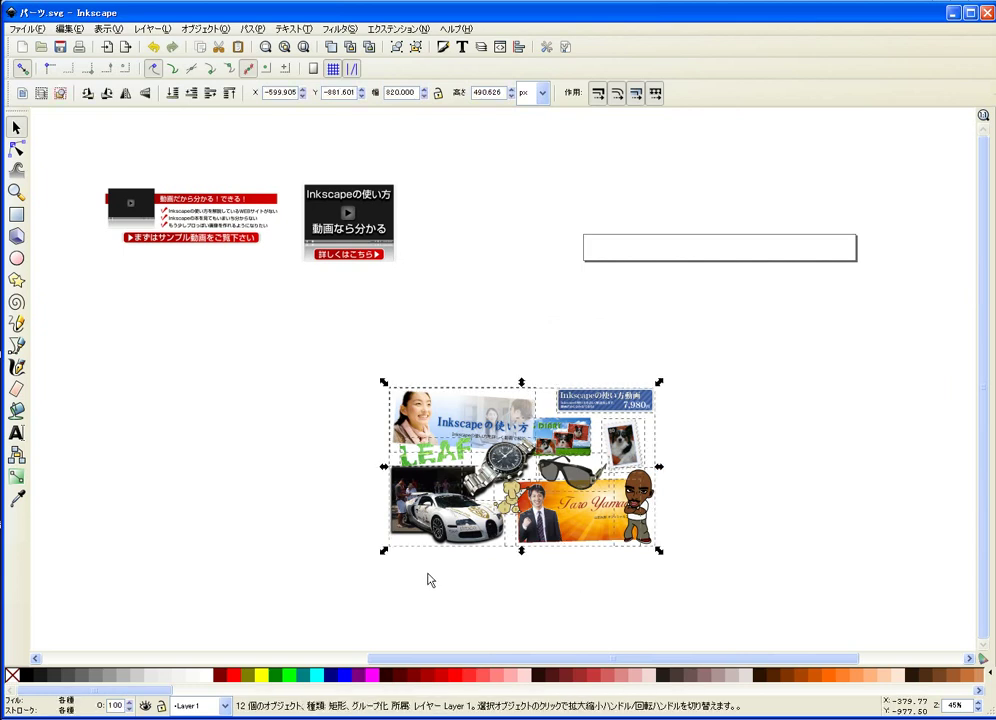
# Step: Zoom into the photo collage area
pyautogui.click(16, 191)
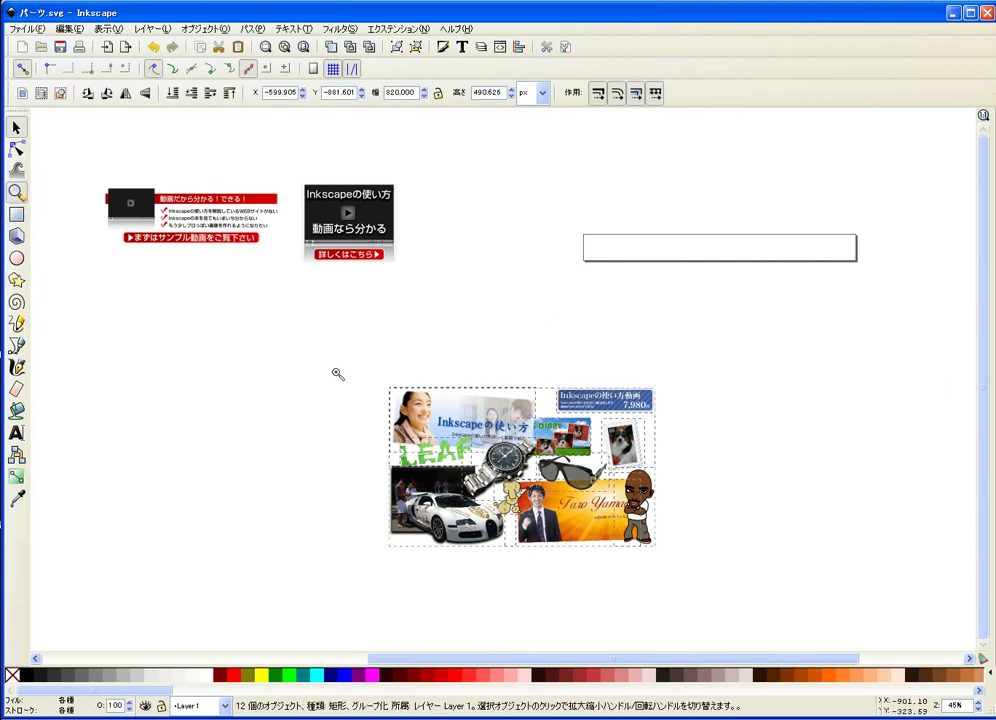
pyautogui.moveTo(361, 365); pyautogui.dragTo(409, 407)
pyautogui.moveTo(461, 458); pyautogui.dragTo(690, 570)
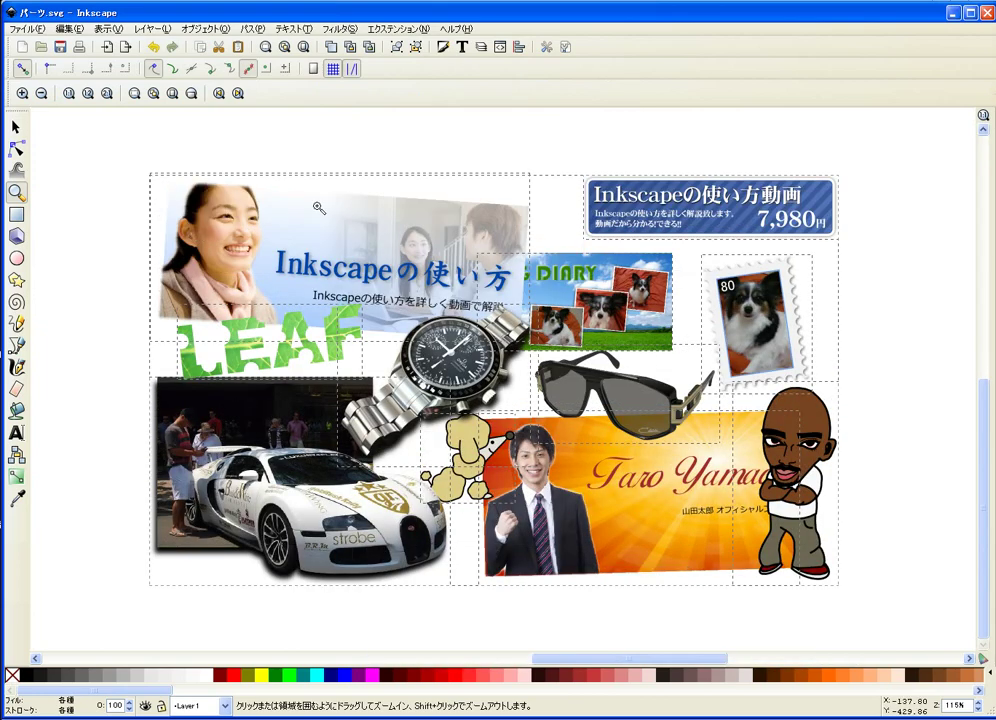
pyautogui.click(16, 127)
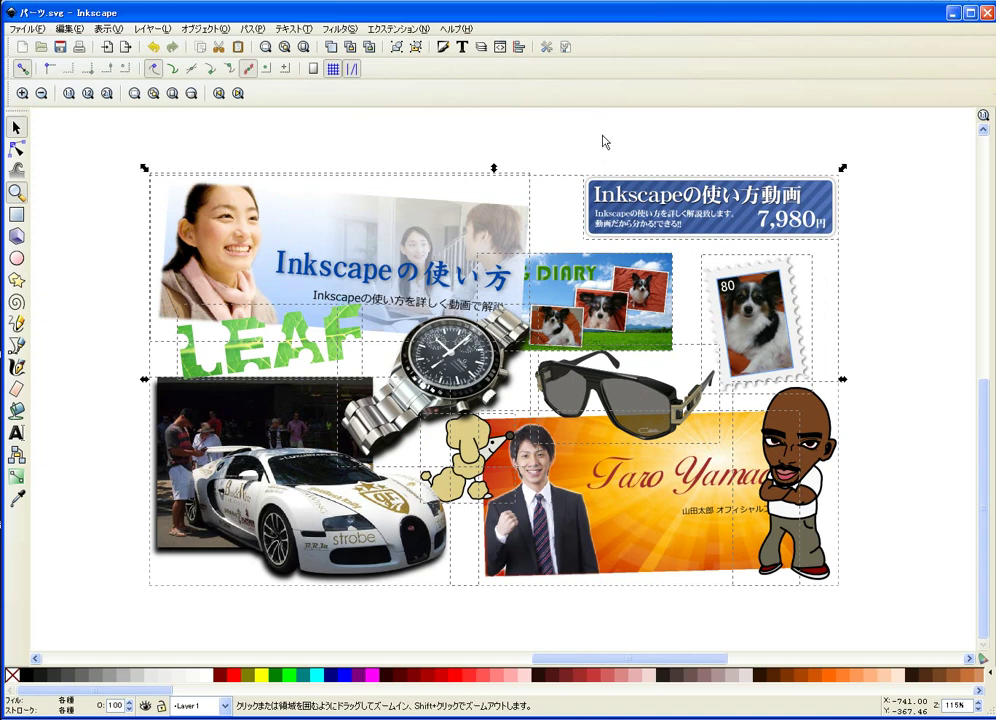
# Step: Delete the 7,980円 tutorial banner, the dog stamp and the DOG DIARY photos
pyautogui.click(610, 220)
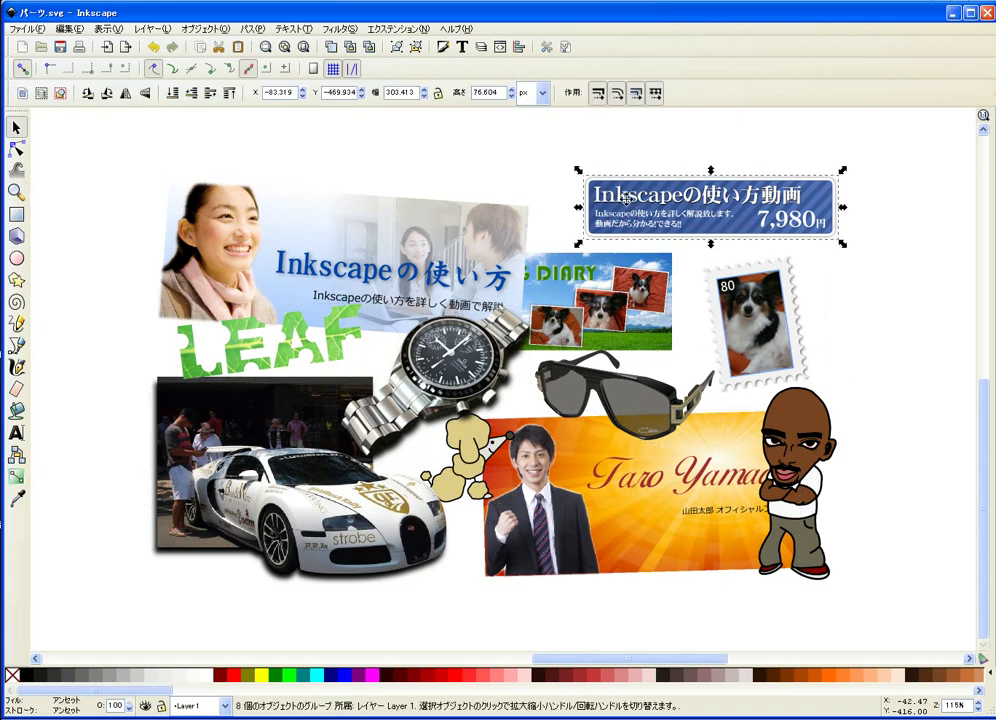
pyautogui.press('Delete')
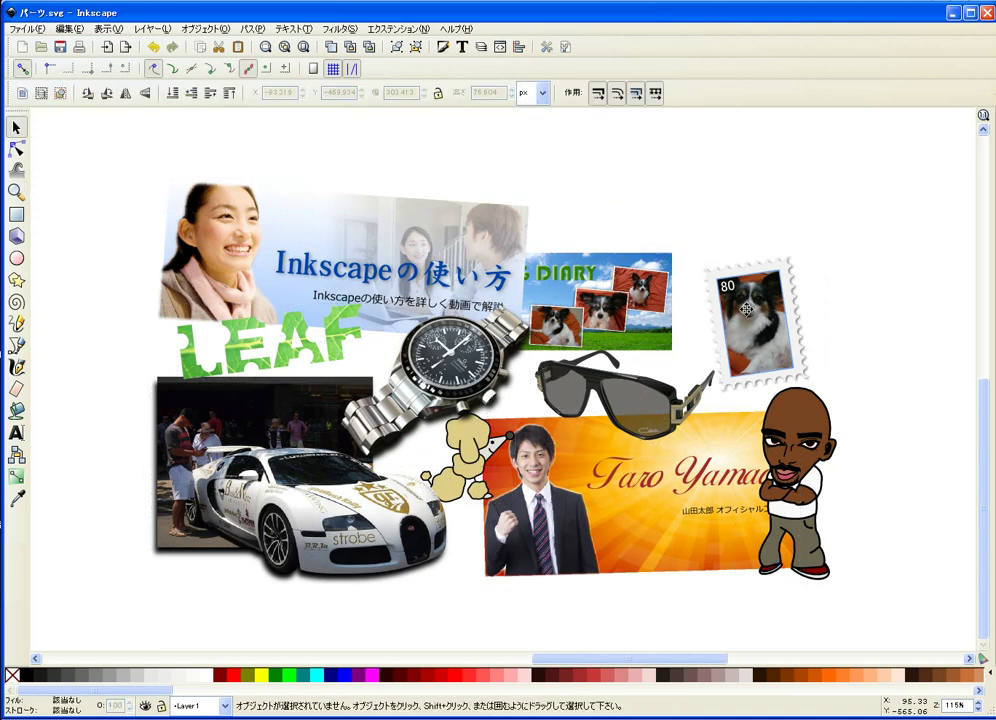
pyautogui.moveTo(739, 321); pyautogui.dragTo(779, 275)
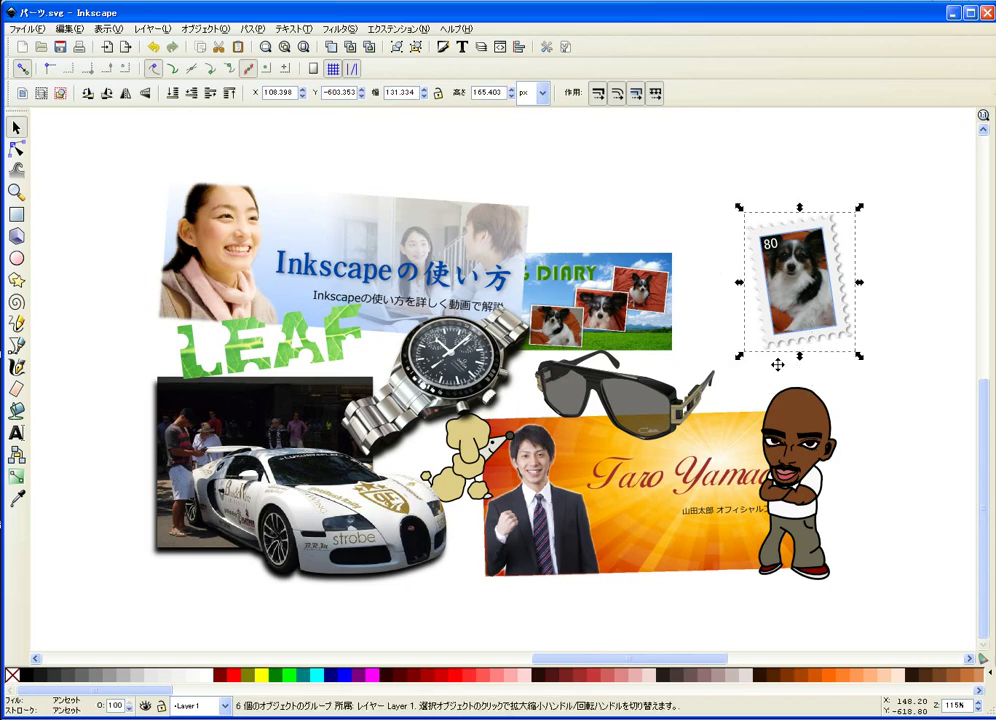
pyautogui.press('Delete')
pyautogui.moveTo(654, 313); pyautogui.dragTo(772, 256)
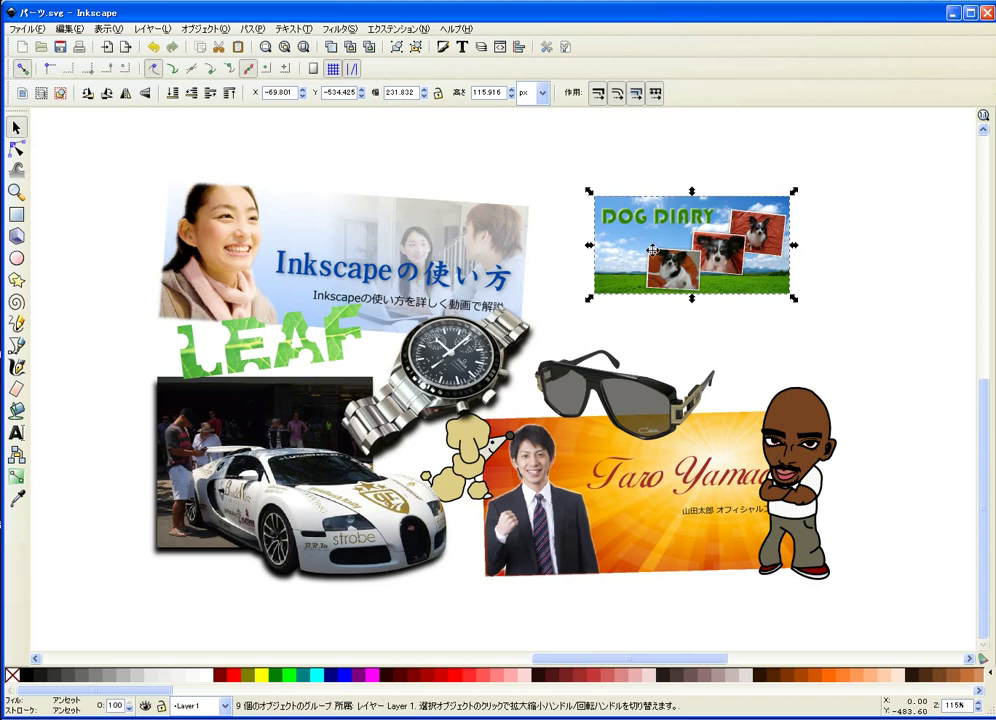
pyautogui.press('Delete')
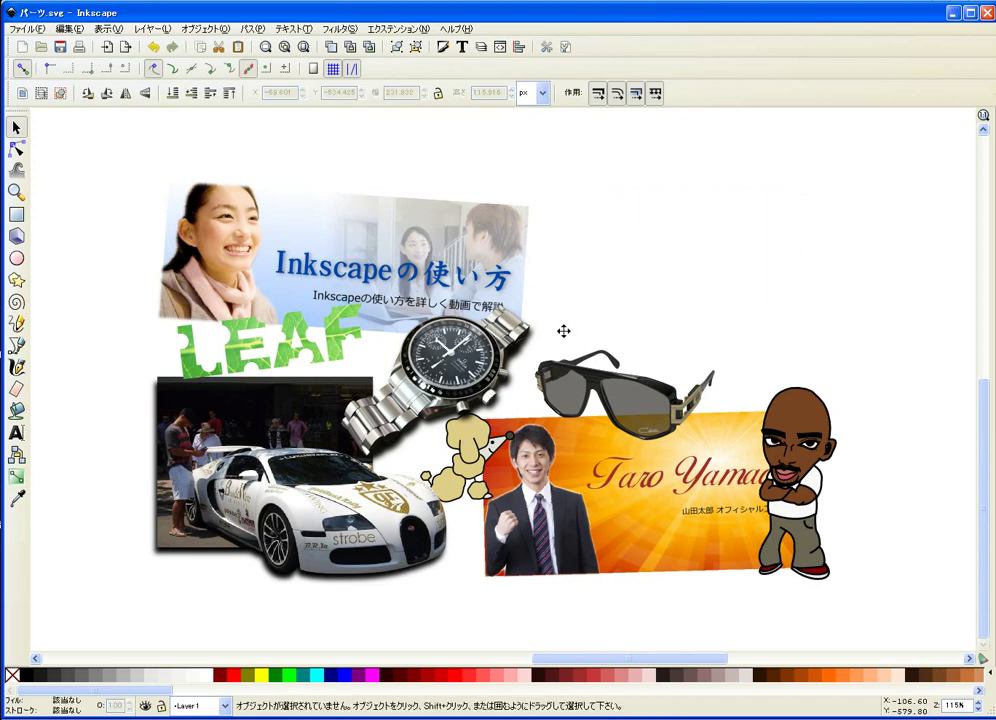
# Step: Move the orange blog banner up to the top right of the canvas
pyautogui.scroll(2, 562, 331)
pyautogui.moveTo(505, 333); pyautogui.dragTo(420, 263)
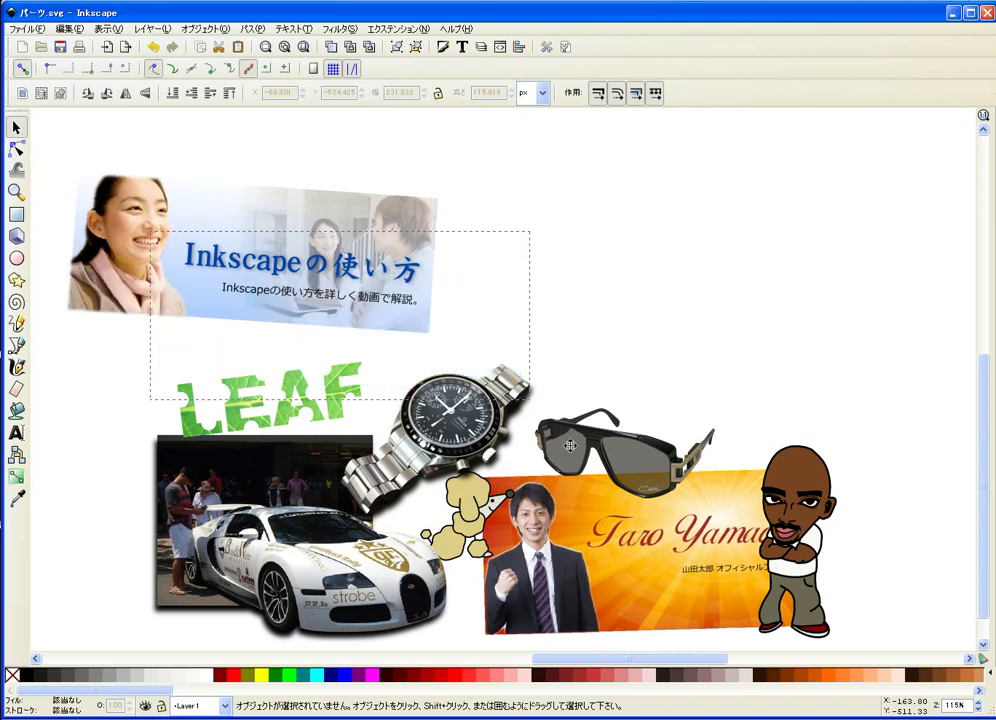
pyautogui.moveTo(574, 485); pyautogui.dragTo(576, 188)
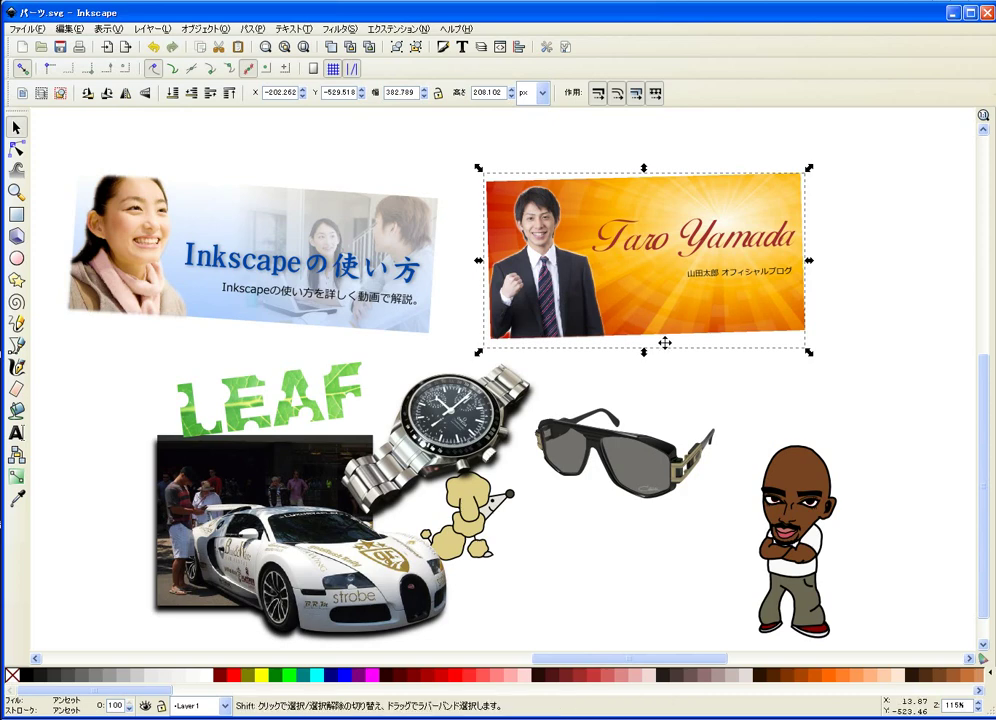
# Step: Scroll the view left and select the Inkscapeの使い方 banner
pyautogui.hscroll(-1, 662, 340)
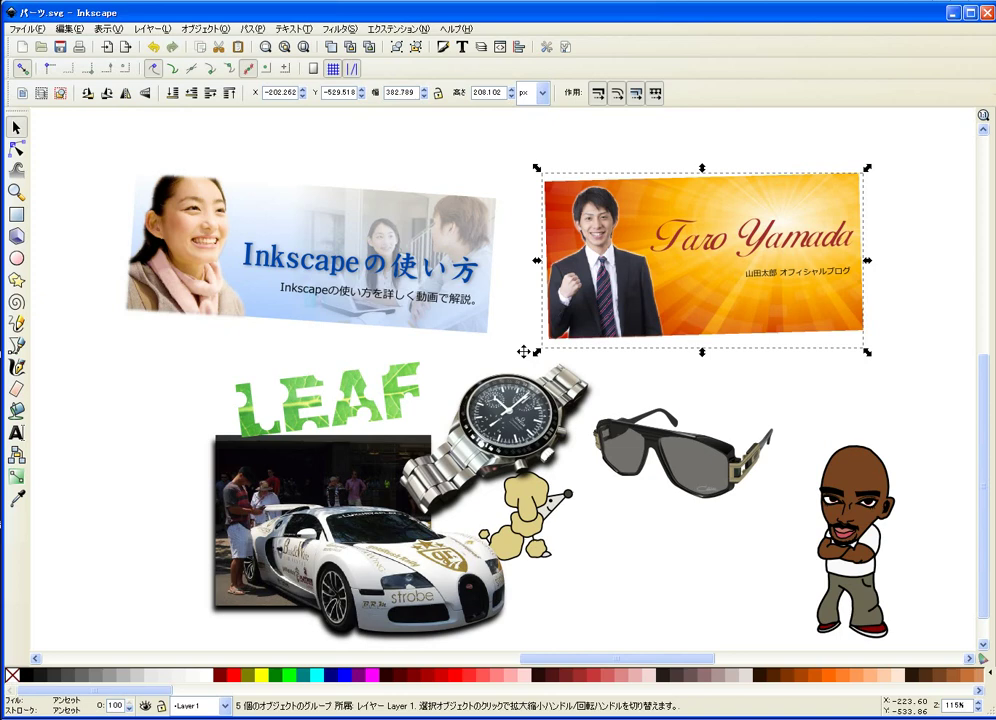
pyautogui.click(435, 318)
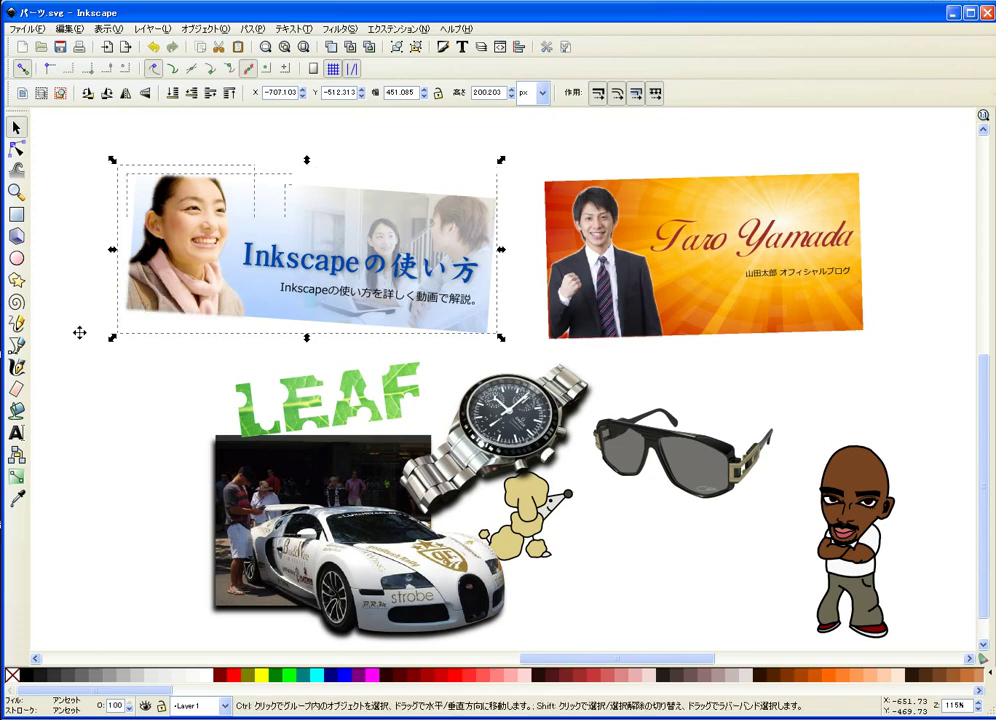
# Step: Fill the Inkscapeの使い方 title dark maroon after trying red and navy swatches
pyautogui.press('Escape')
pyautogui.keyDown('ctrl'); pyautogui.click(278, 261); pyautogui.keyUp('ctrl')
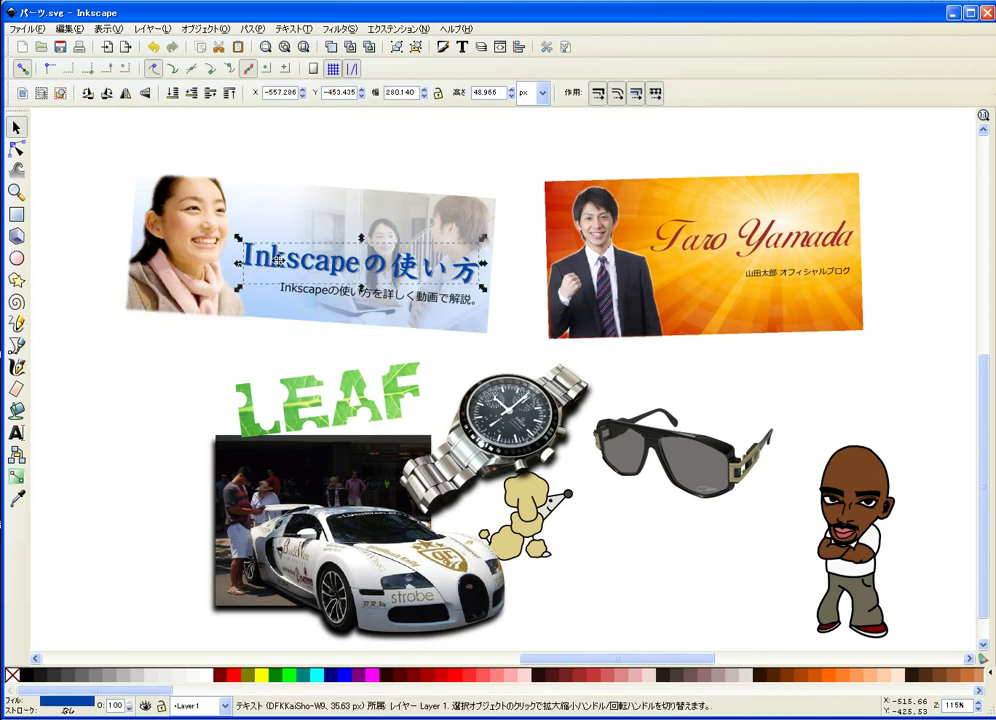
pyautogui.click(435, 676)
pyautogui.click(330, 684)
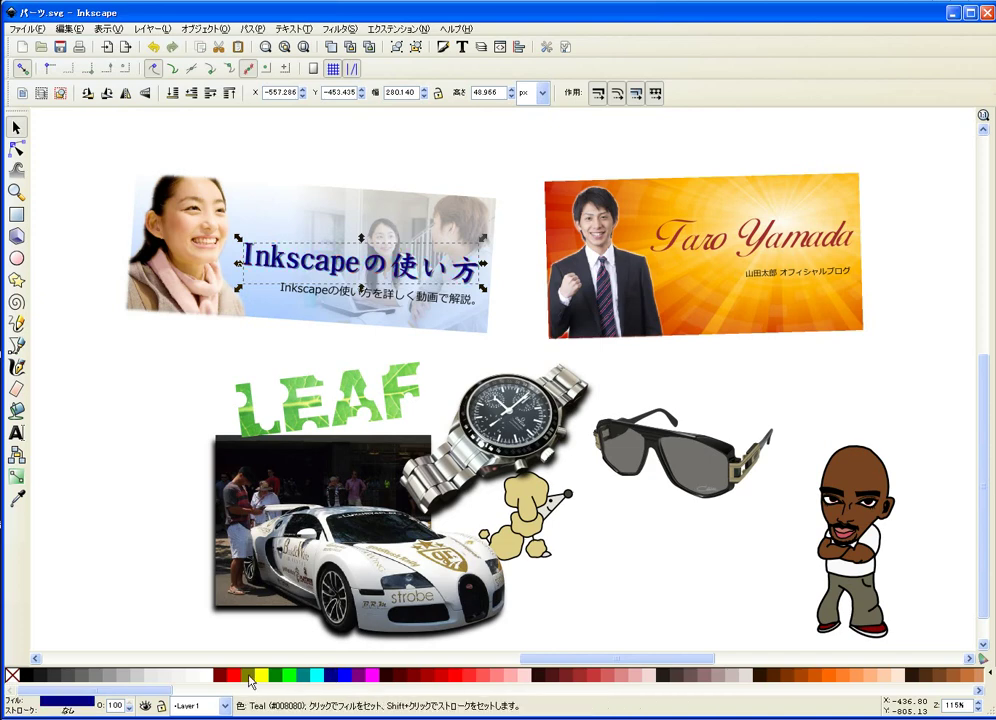
pyautogui.click(249, 677)
pyautogui.click(233, 676)
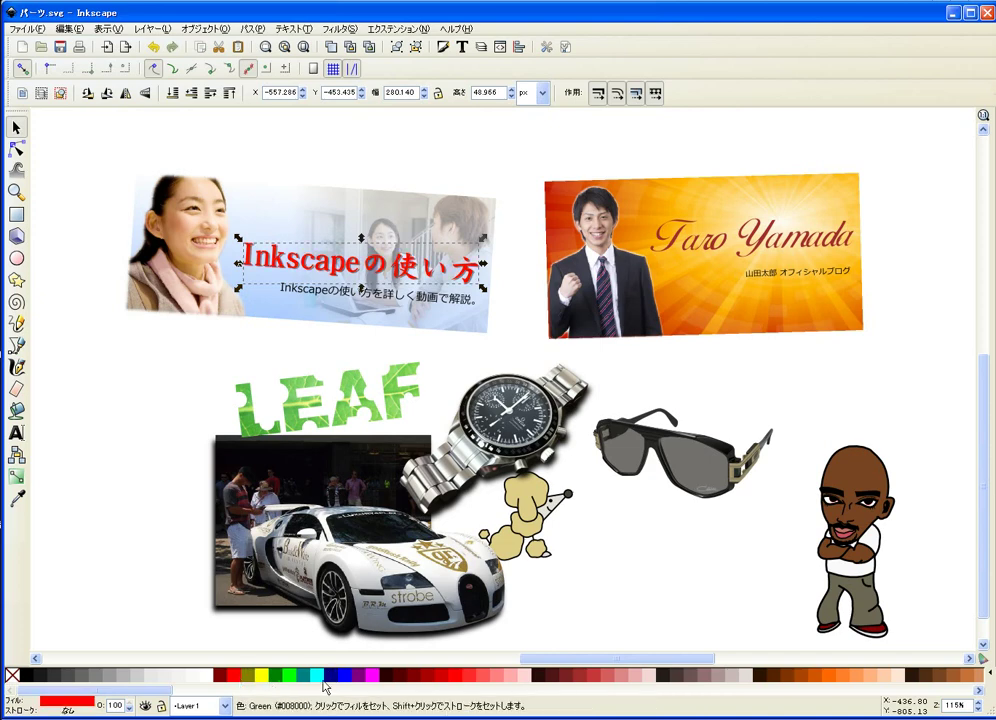
pyautogui.click(557, 680)
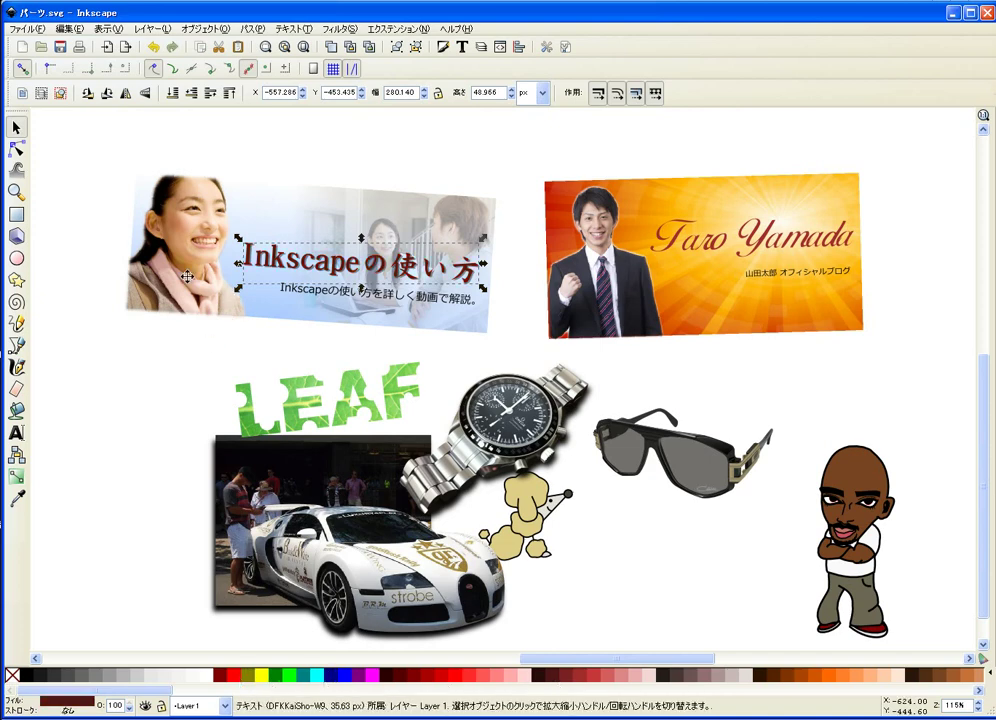
pyautogui.click(135, 260)
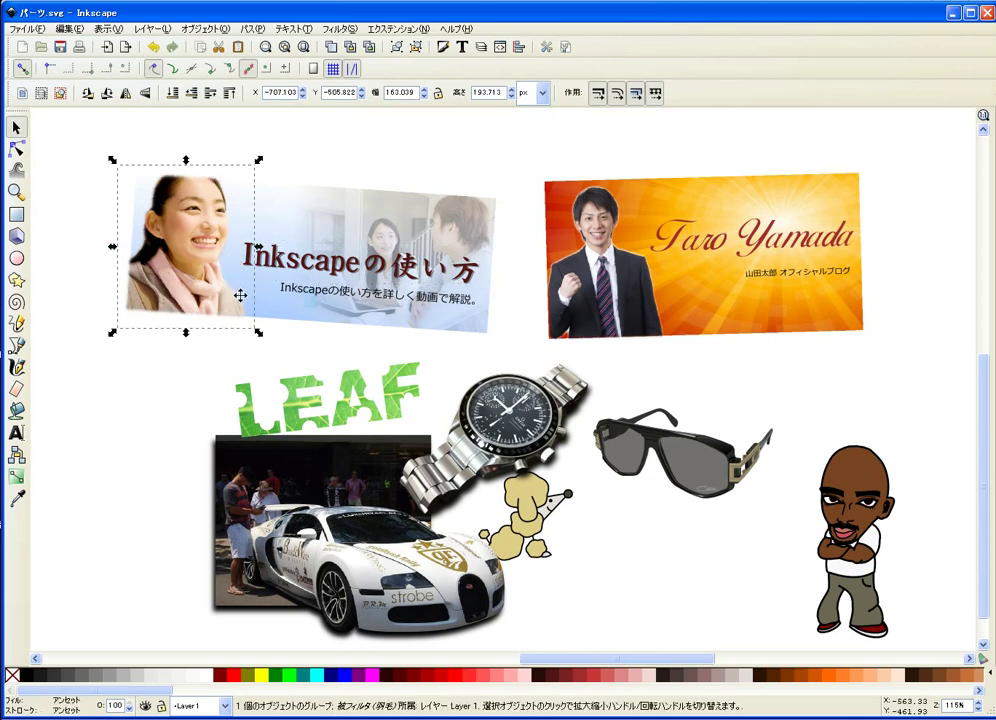
# Step: Delete the woman photo, the name banner and the whole Inkscape banner
pyautogui.press('End')
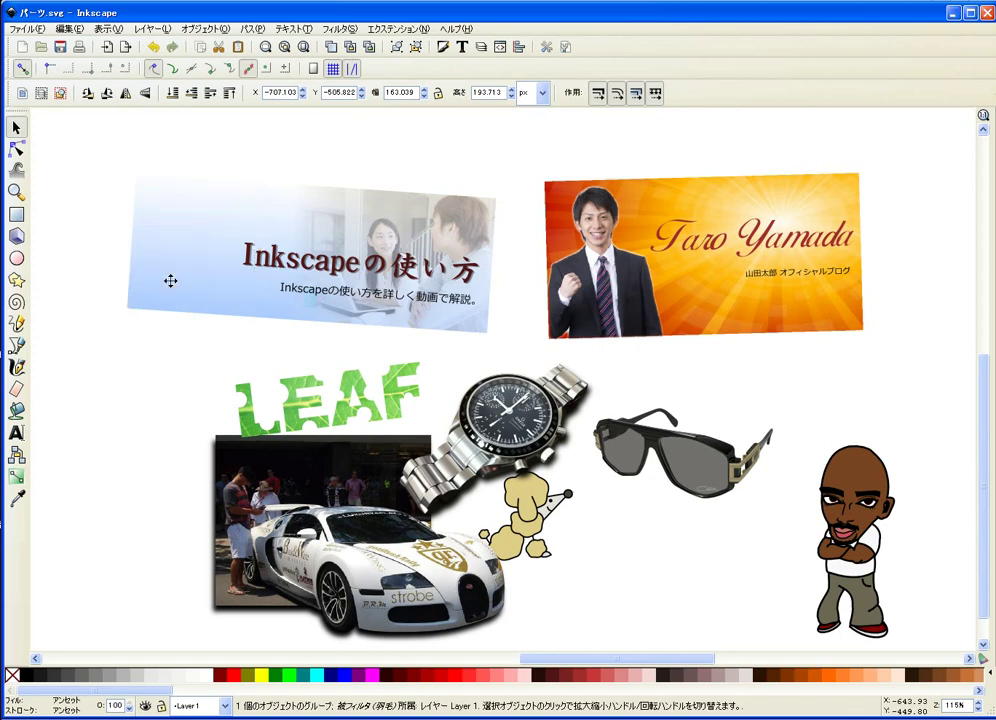
pyautogui.click(507, 267)
pyautogui.click(550, 288)
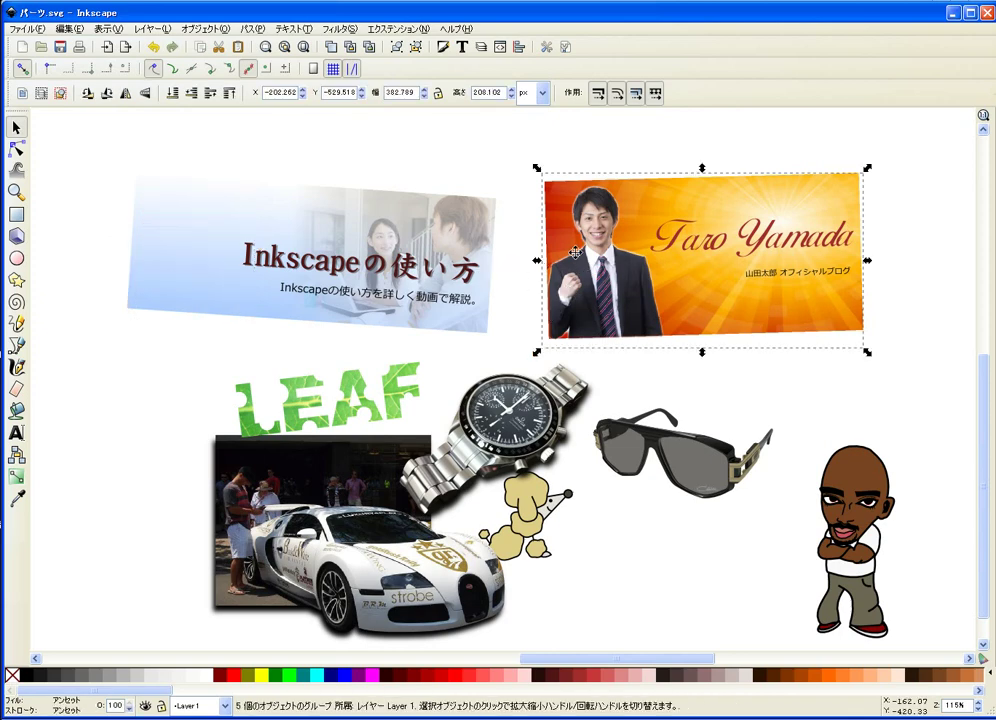
pyautogui.click(634, 320)
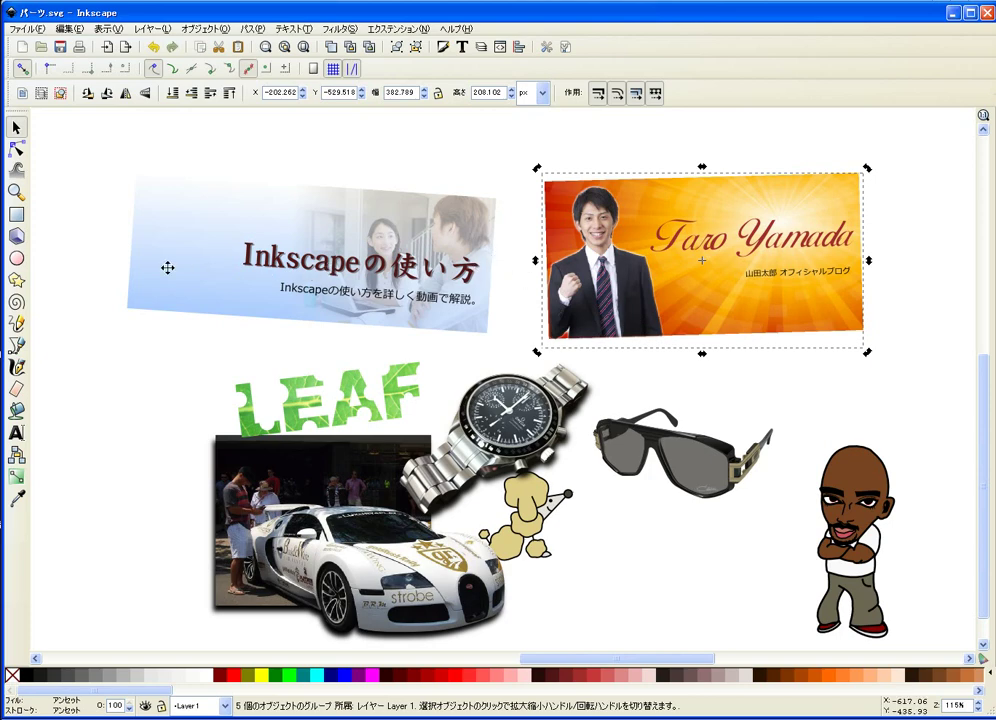
pyautogui.press('Delete')
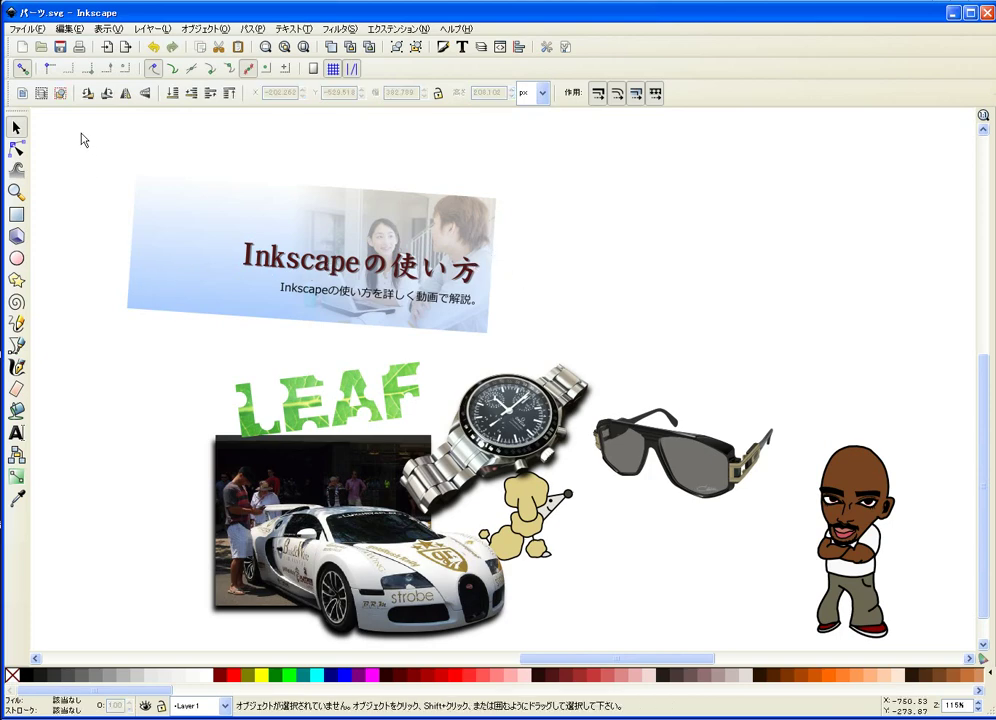
pyautogui.moveTo(81, 139); pyautogui.dragTo(836, 356)
pyautogui.press('Delete')
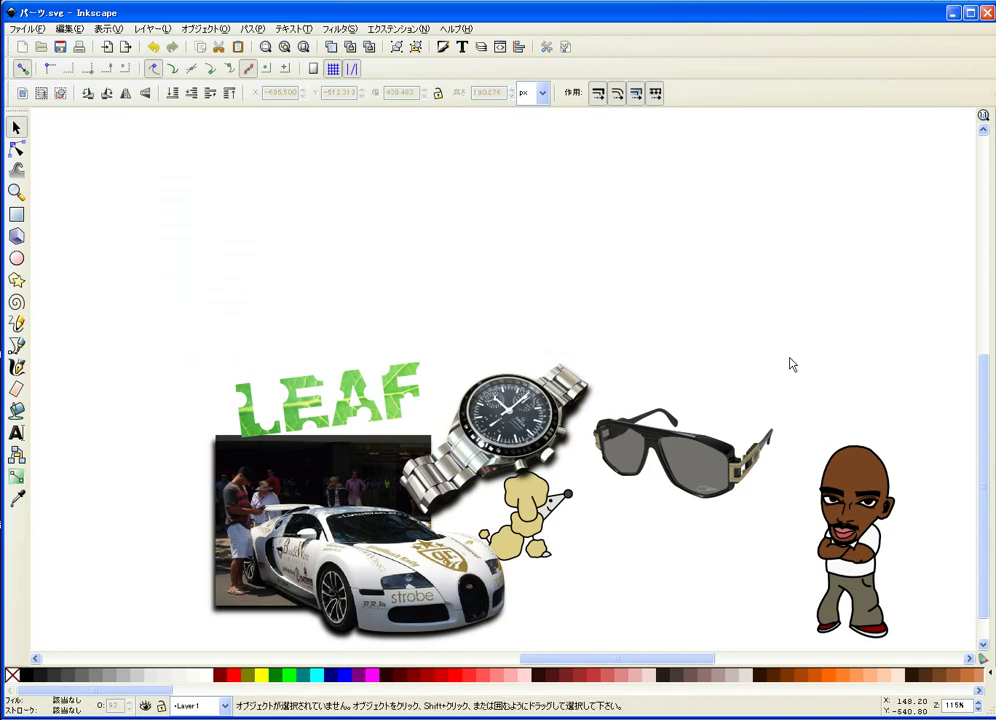
# Step: Delete the LEAF text and the car photo group
pyautogui.click(369, 393)
pyautogui.press('Delete')
pyautogui.scroll(-3, 340, 395)
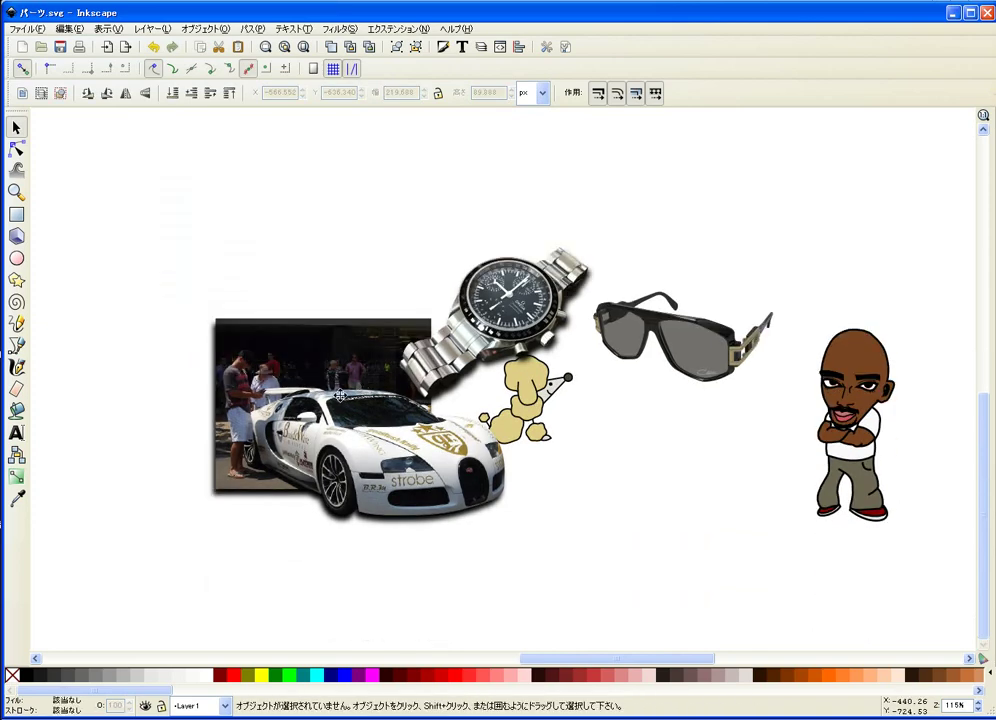
pyautogui.hscroll(2, 340, 395)
pyautogui.hscroll(1, 340, 395)
pyautogui.moveTo(180, 320); pyautogui.dragTo(223, 428)
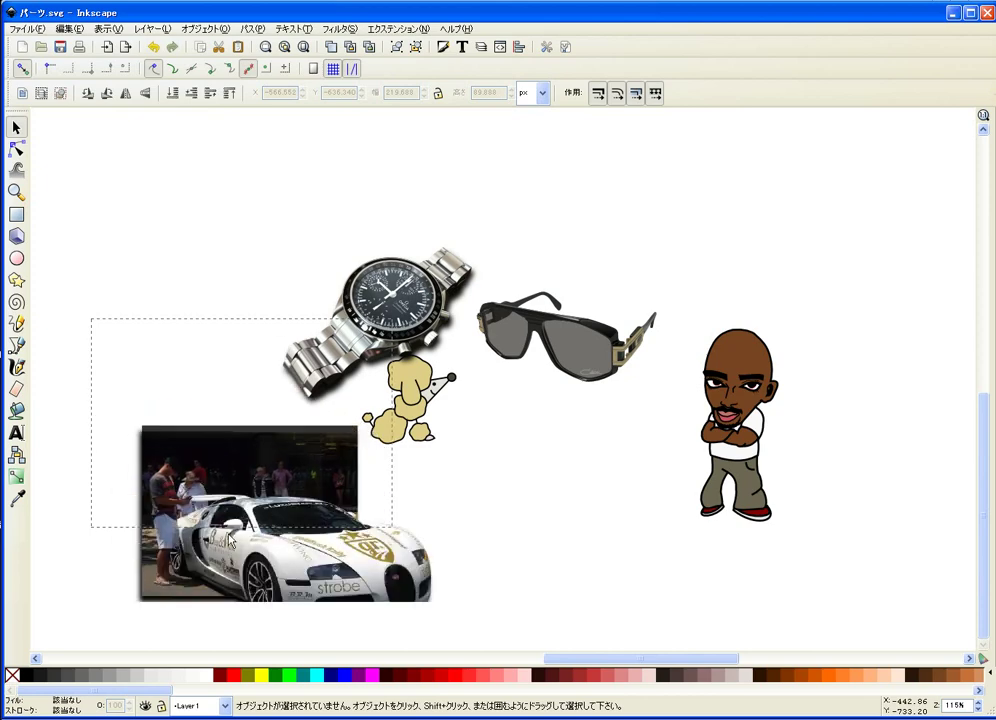
pyautogui.click(369, 516)
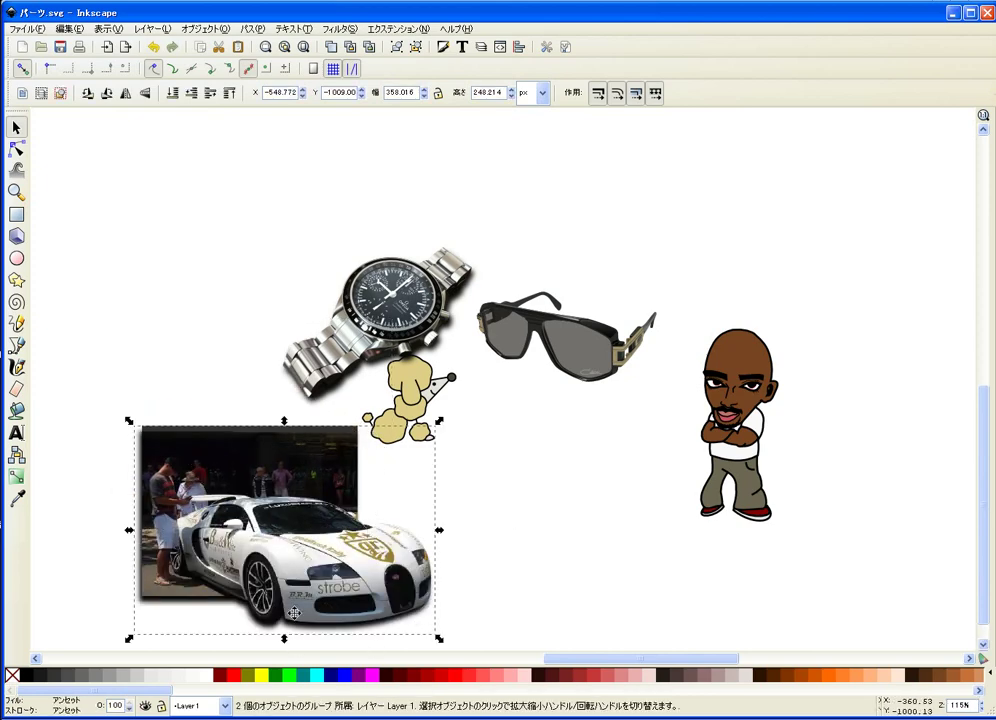
pyautogui.press('Delete')
# Step: Drag the poodle away from the other parts and delete it
pyautogui.moveTo(410, 412); pyautogui.dragTo(407, 493)
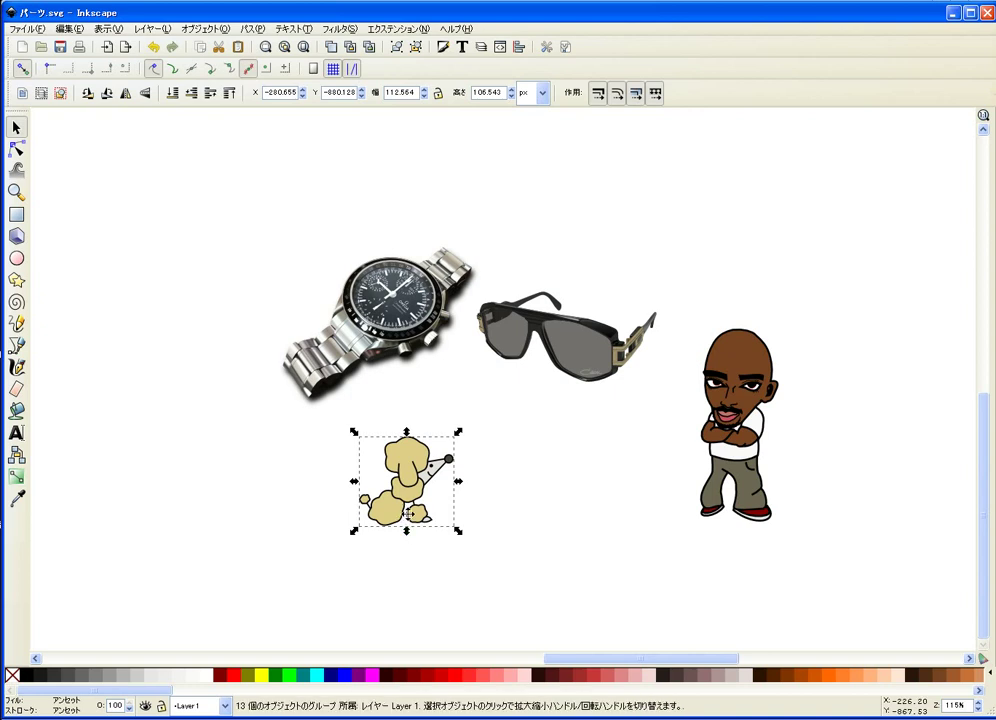
pyautogui.press('Delete')
pyautogui.moveTo(782, 390); pyautogui.dragTo(762, 433)
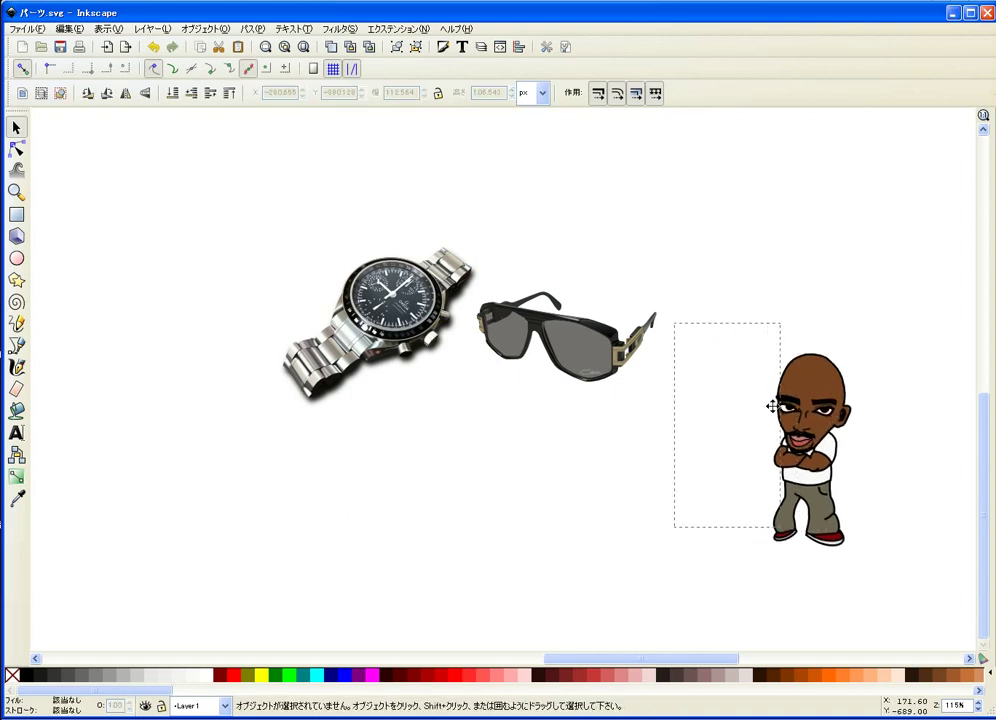
# Step: Ungroup the cartoon man and fill his head, arms and ear light peach
pyautogui.hscroll(3, 762, 433)
pyautogui.scroll(1, 707, 476)
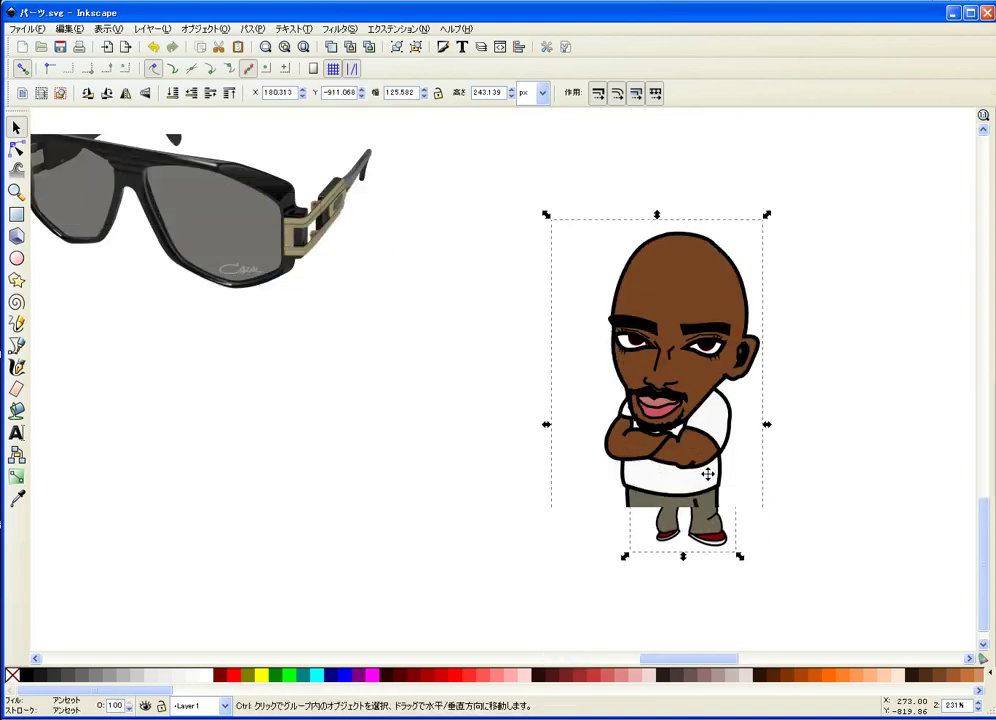
pyautogui.scroll(1, 707, 472)
pyautogui.hotkey('ctrl', 'shift', 'g')
pyautogui.scroll(-1, 810, 459)
pyautogui.click(810, 457)
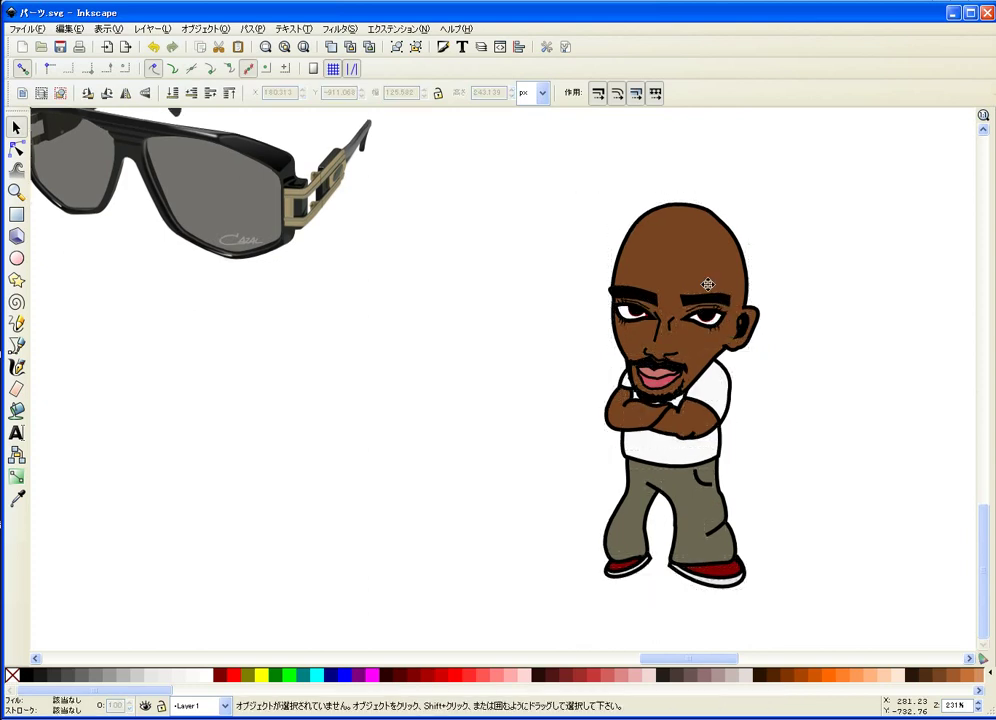
pyautogui.click(680, 240)
pyautogui.keyDown('shift'); pyautogui.click(692, 418); pyautogui.keyUp('shift')
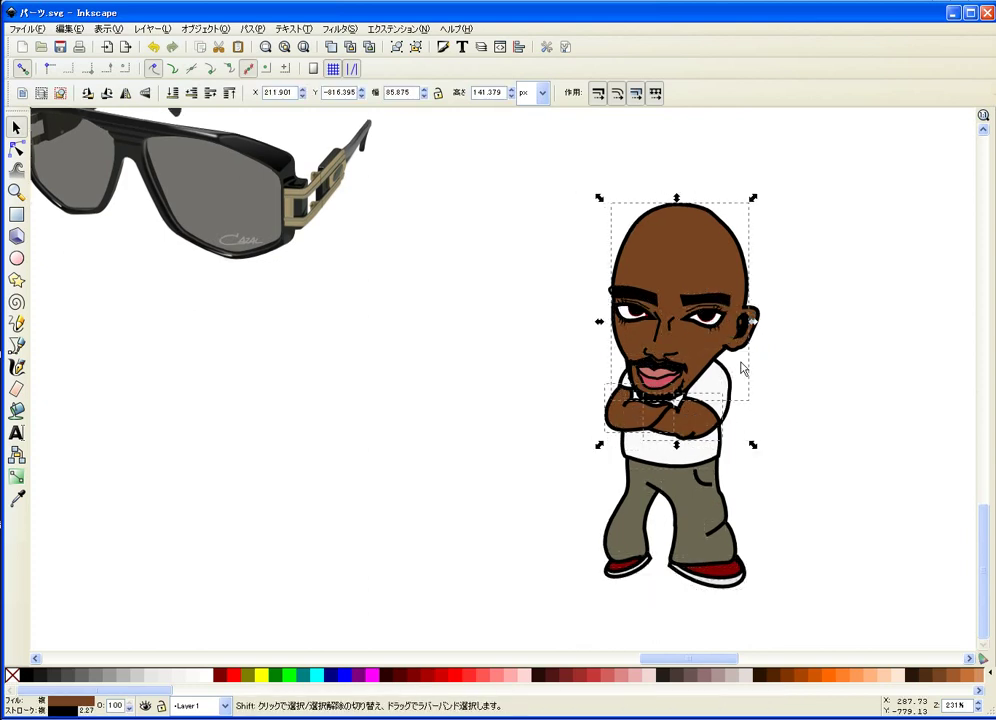
pyautogui.keyDown('shift'); pyautogui.click(748, 325); pyautogui.keyUp('shift')
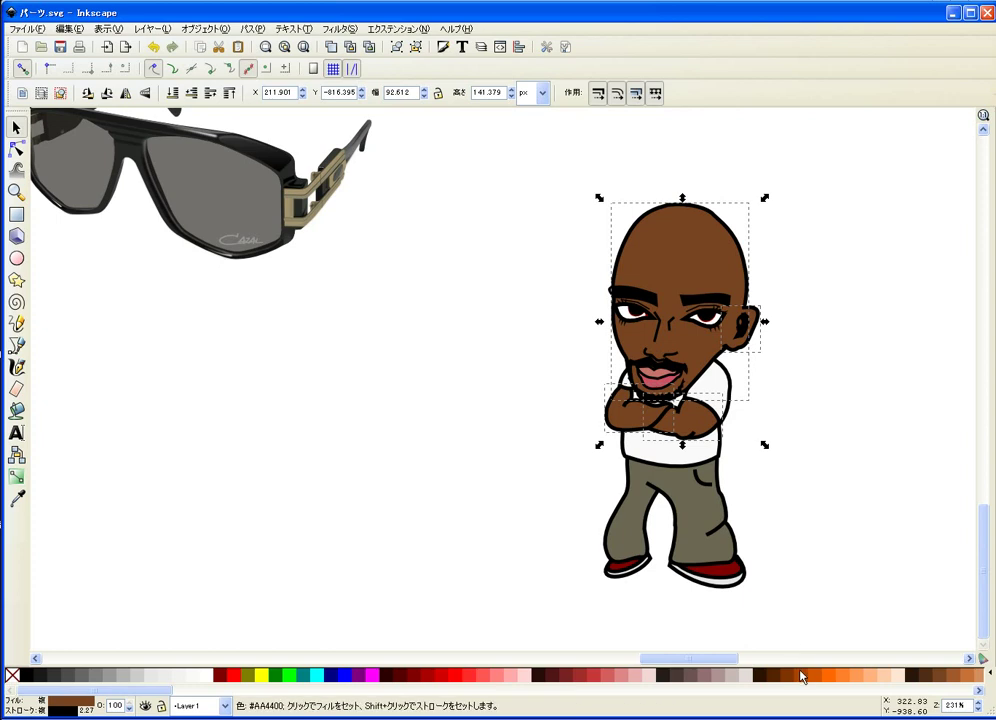
pyautogui.click(800, 677)
pyautogui.click(787, 682)
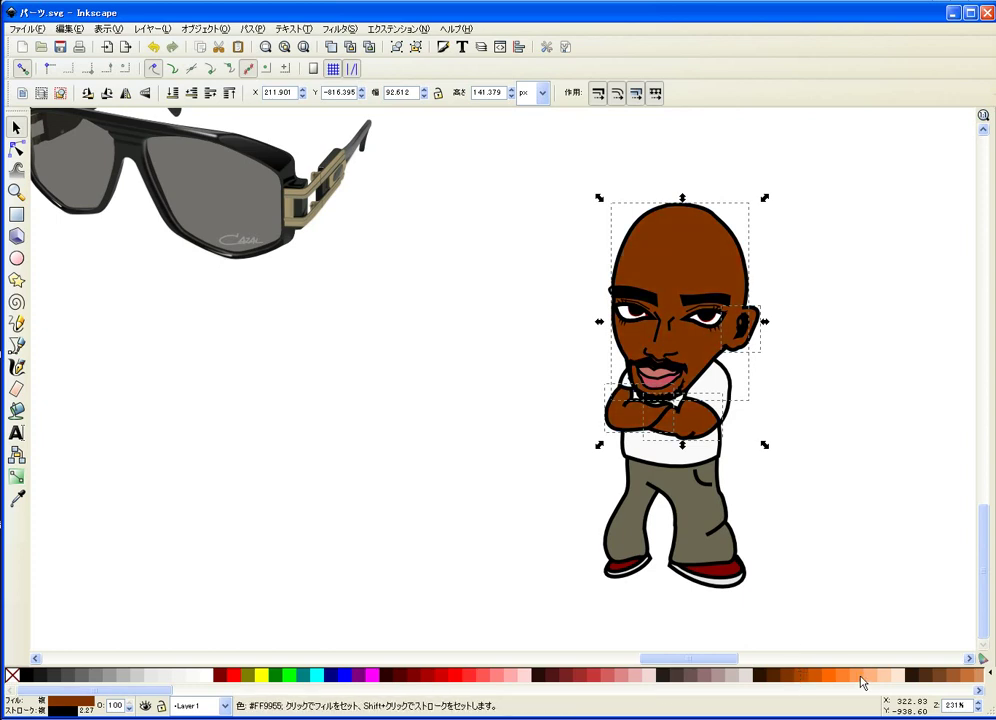
pyautogui.click(862, 682)
# Step: Reshape the head into a tall cone by dragging its top node upward
pyautogui.click(89, 334)
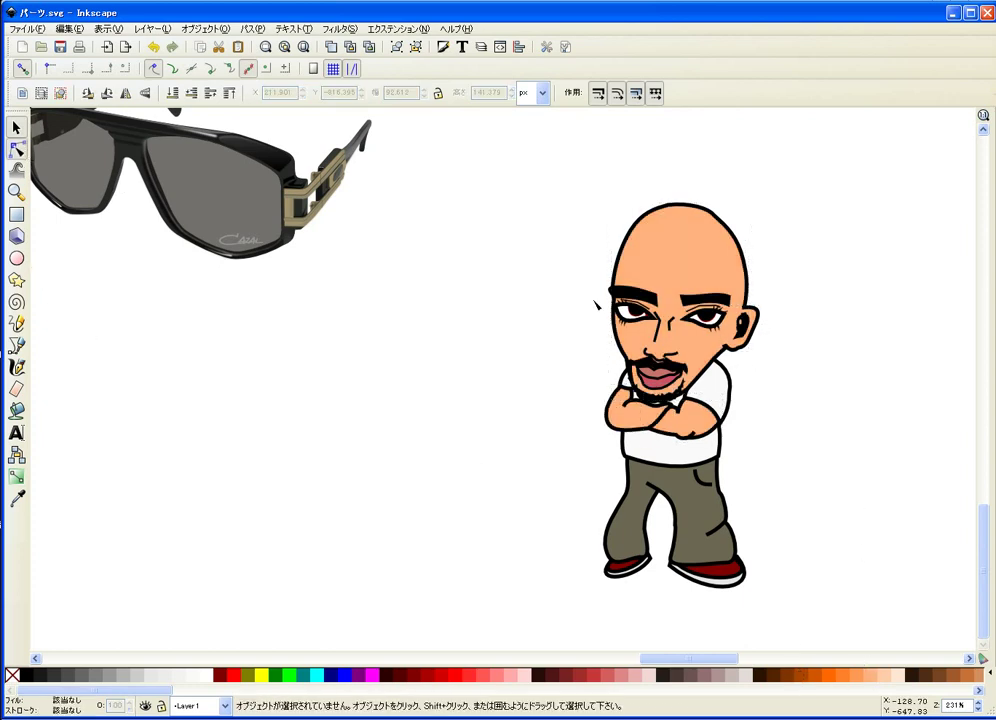
pyautogui.doubleClick(676, 214)
pyautogui.moveTo(670, 206); pyautogui.dragTo(669, 123)
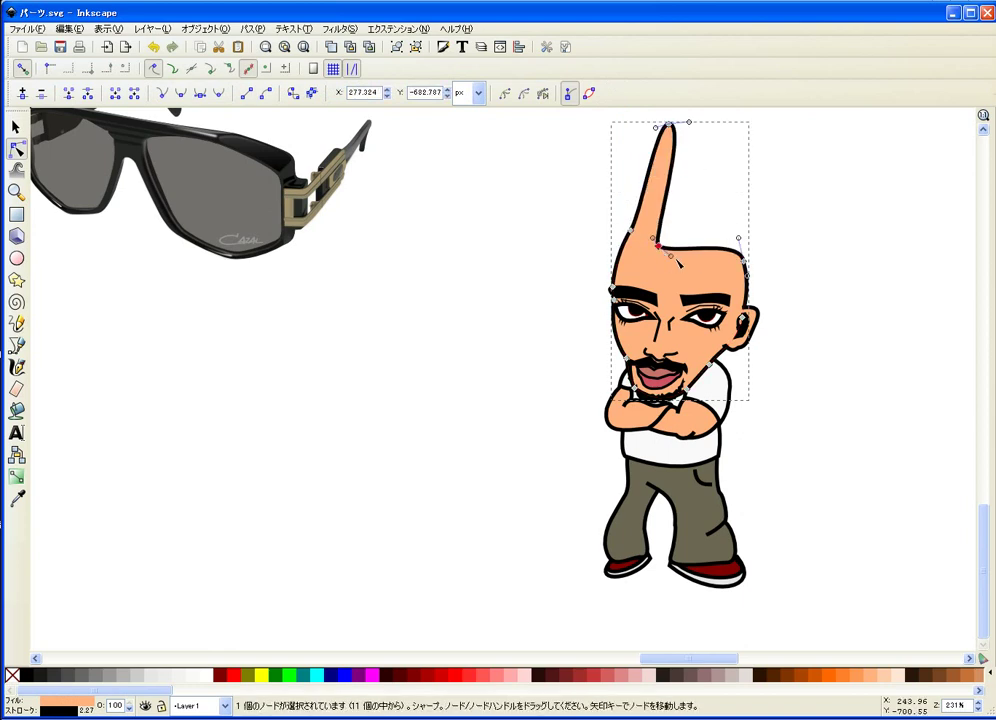
pyautogui.press('-')
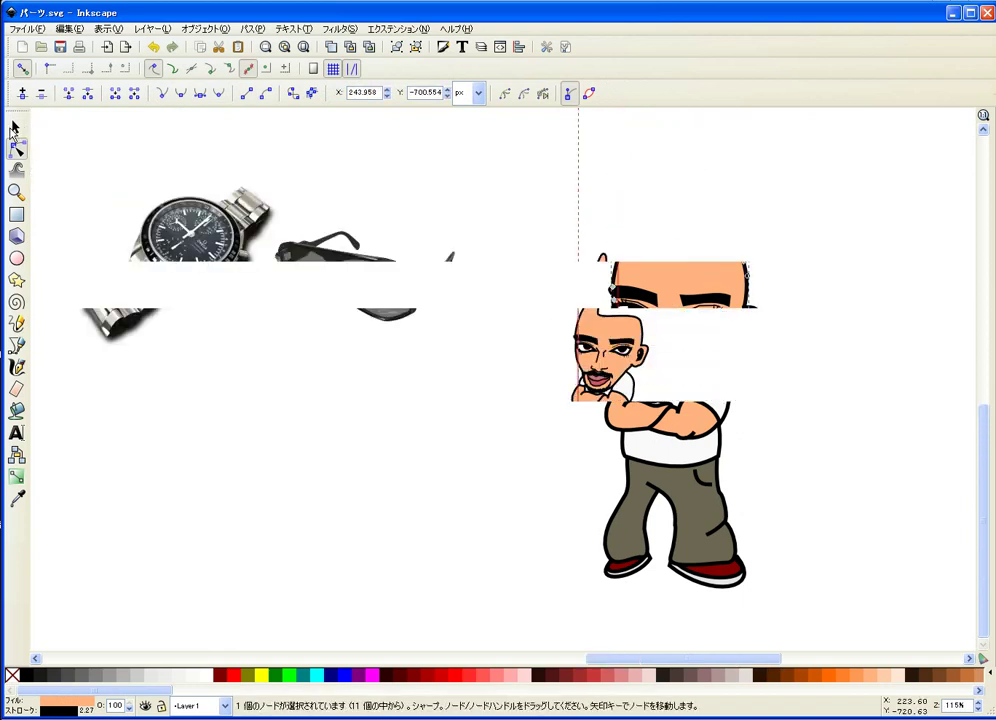
# Step: Rubber-band select the whole cartoon man and delete him
pyautogui.click(15, 127)
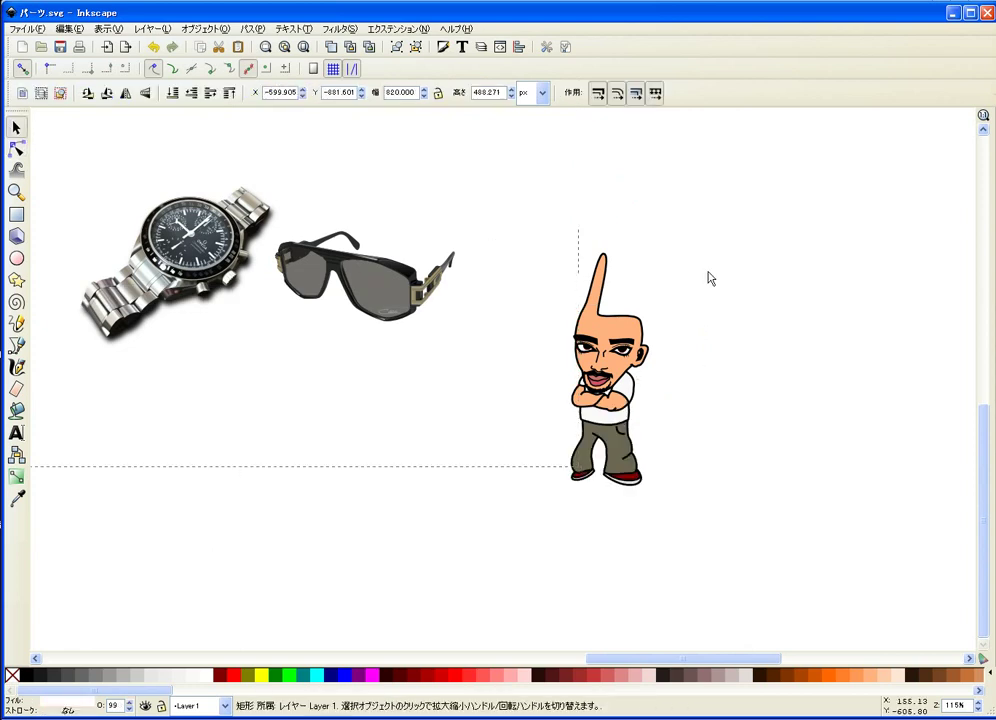
pyautogui.moveTo(720, 238); pyautogui.dragTo(543, 524)
pyautogui.press('Delete')
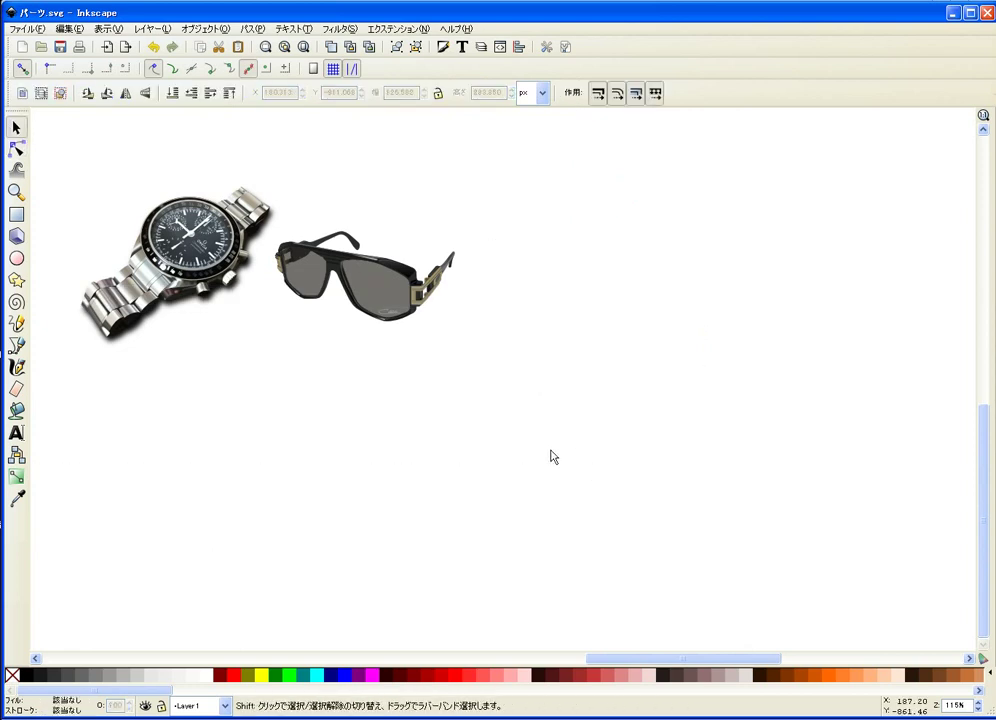
# Step: Move the sunglasses right and down, then deselect them
pyautogui.hscroll(-2, 551, 455)
pyautogui.hscroll(-1, 551, 453)
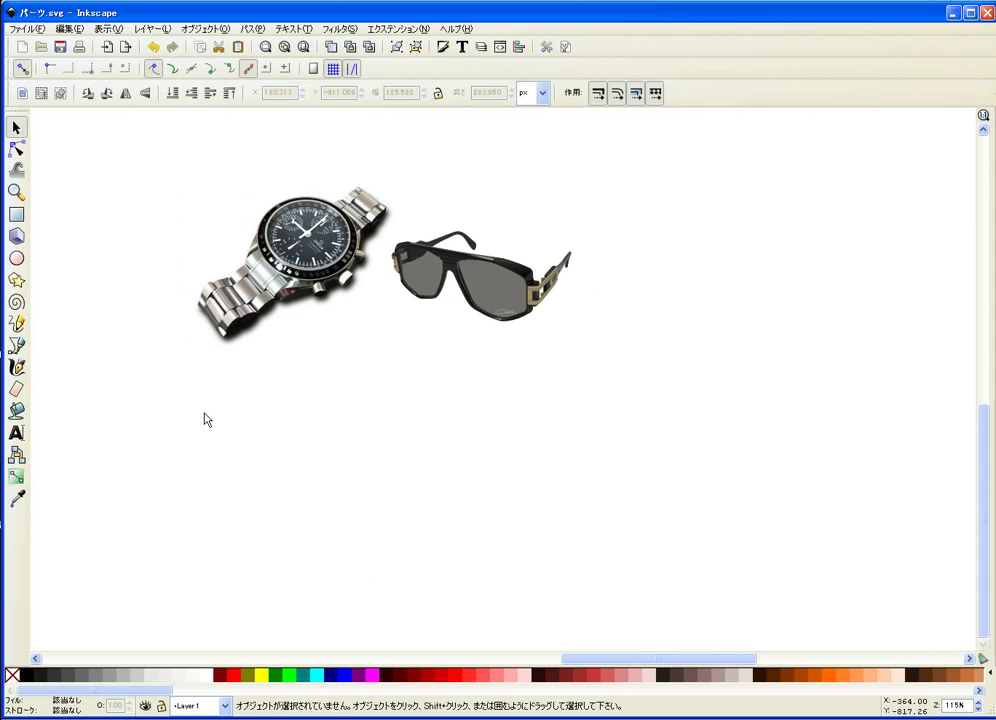
pyautogui.click(507, 291)
pyautogui.moveTo(507, 291); pyautogui.dragTo(576, 326)
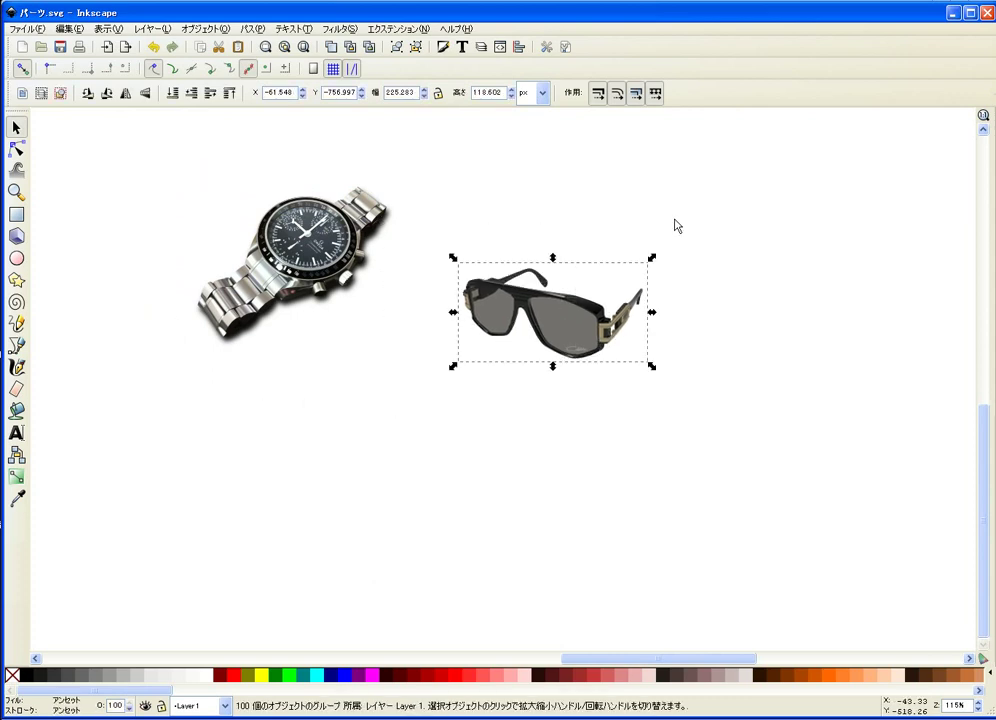
pyautogui.scroll(2, 600, 522)
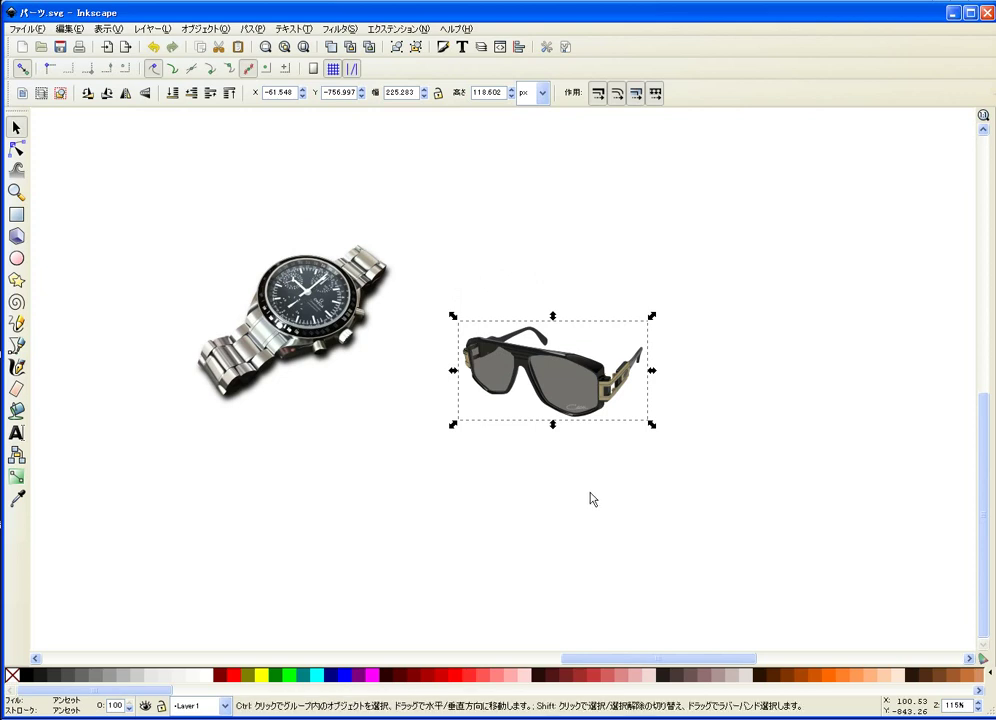
pyautogui.click(556, 429)
pyautogui.keyDown('ctrl'); pyautogui.scroll(2, 560, 430); pyautogui.keyUp('ctrl')
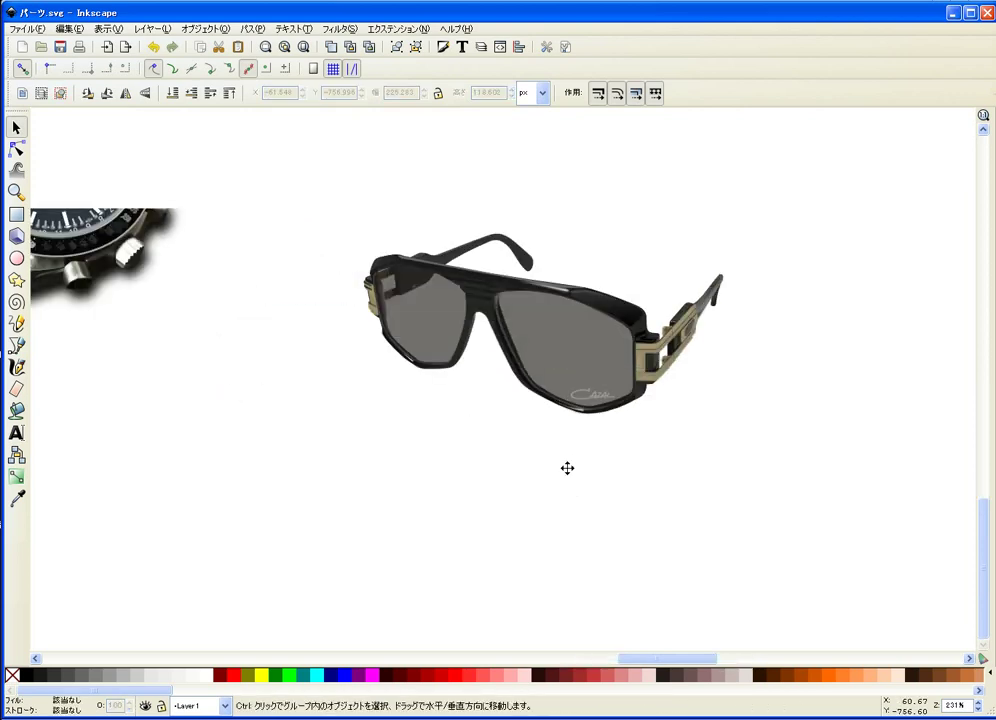
# Step: Fill both lenses red, pull them below the frame and delete them
pyautogui.keyDown('ctrl'); pyautogui.click(574, 387); pyautogui.keyUp('ctrl')
pyautogui.keyDown('ctrl'); pyautogui.keyDown('shift'); pyautogui.click(436, 349); pyautogui.keyUp('shift'); pyautogui.keyUp('ctrl')
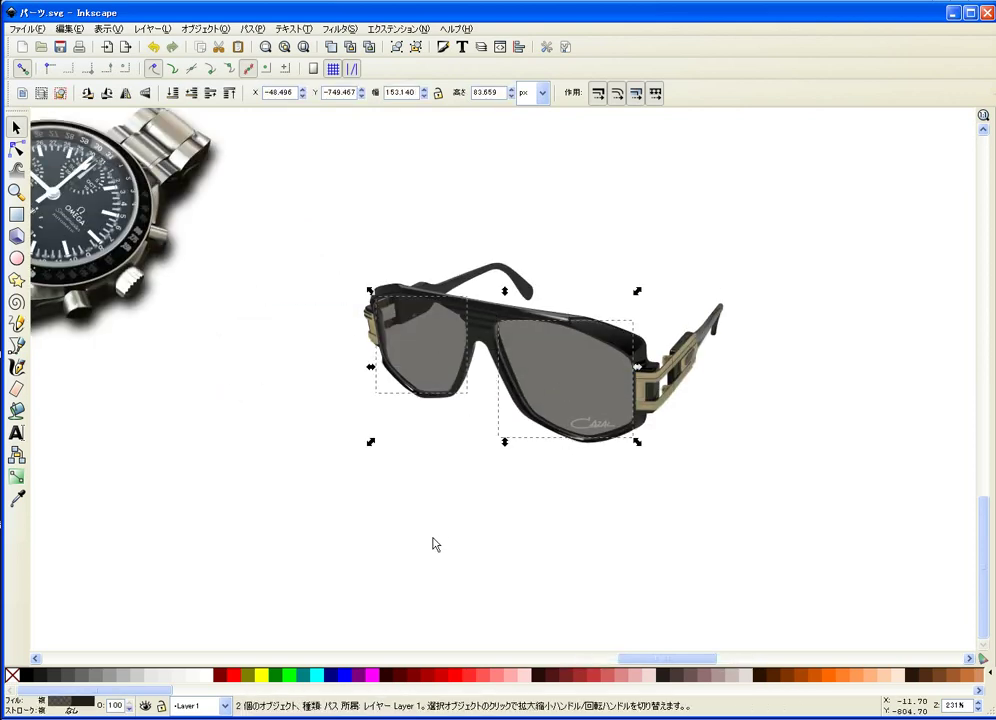
pyautogui.click(436, 667)
pyautogui.moveTo(443, 333); pyautogui.dragTo(481, 463)
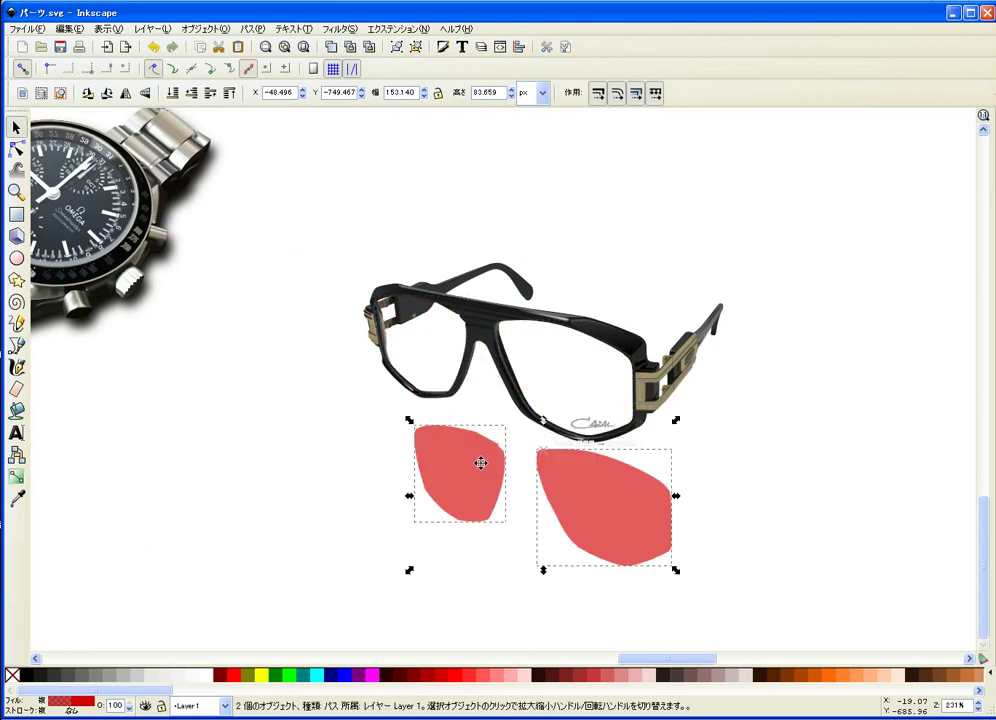
pyautogui.press('Delete')
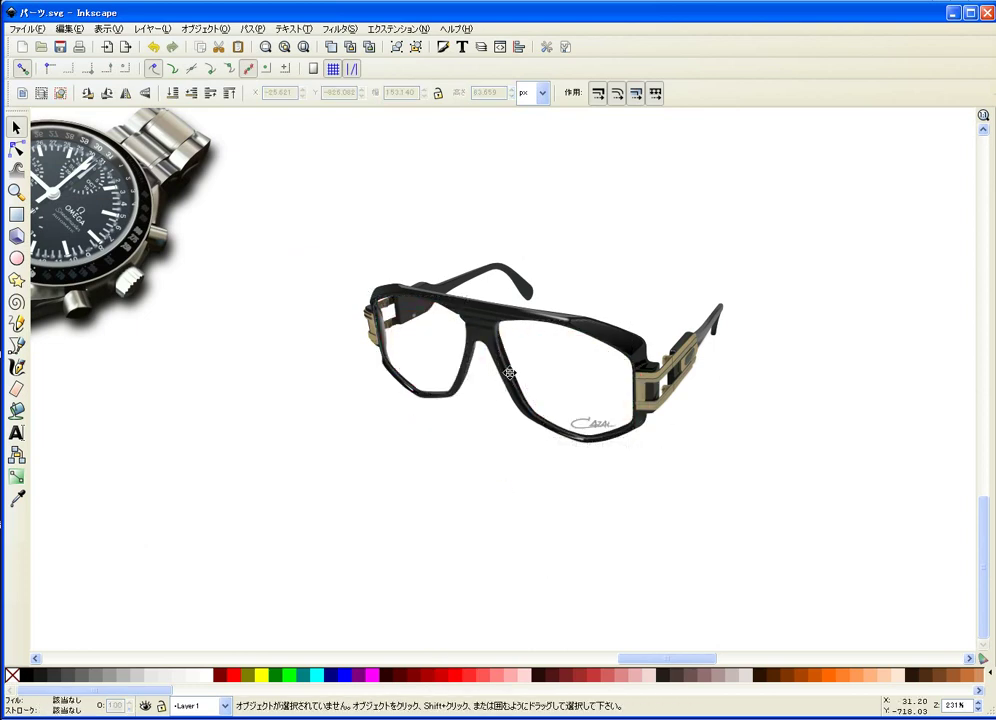
# Step: Delete the lens piece, front frame, lens outline, hinge and remaining glasses parts
pyautogui.click(506, 378)
pyautogui.press('Delete')
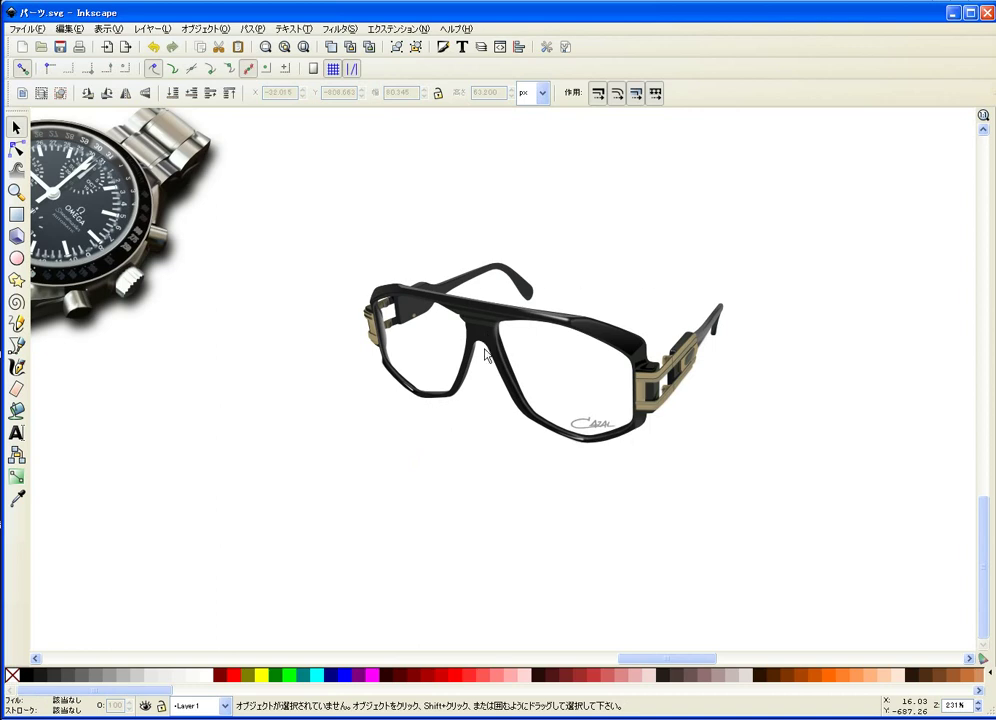
pyautogui.moveTo(486, 353); pyautogui.dragTo(486, 440)
pyautogui.press('Delete')
pyautogui.moveTo(498, 350); pyautogui.dragTo(498, 391)
pyautogui.press('Delete')
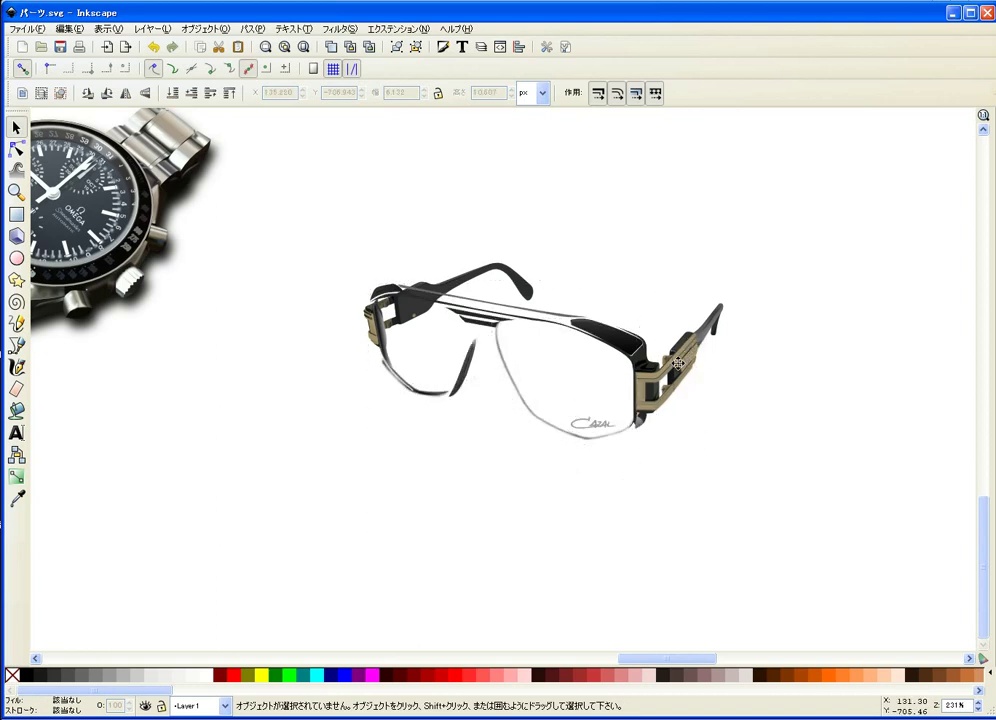
pyautogui.moveTo(678, 363); pyautogui.dragTo(685, 407)
pyautogui.press('Delete')
pyautogui.moveTo(829, 224); pyautogui.dragTo(282, 529)
pyautogui.press('Delete')
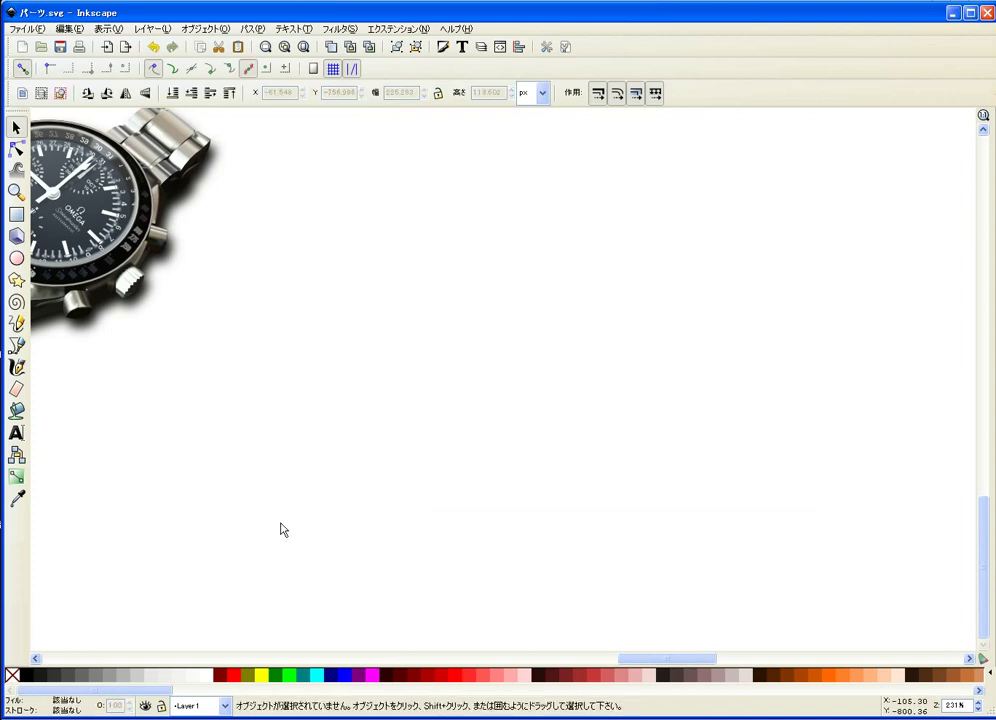
# Step: Delete the blurred shadow path around the watch
pyautogui.keyDown('ctrl'); pyautogui.scroll(-1, 438, 520); pyautogui.keyUp('ctrl')
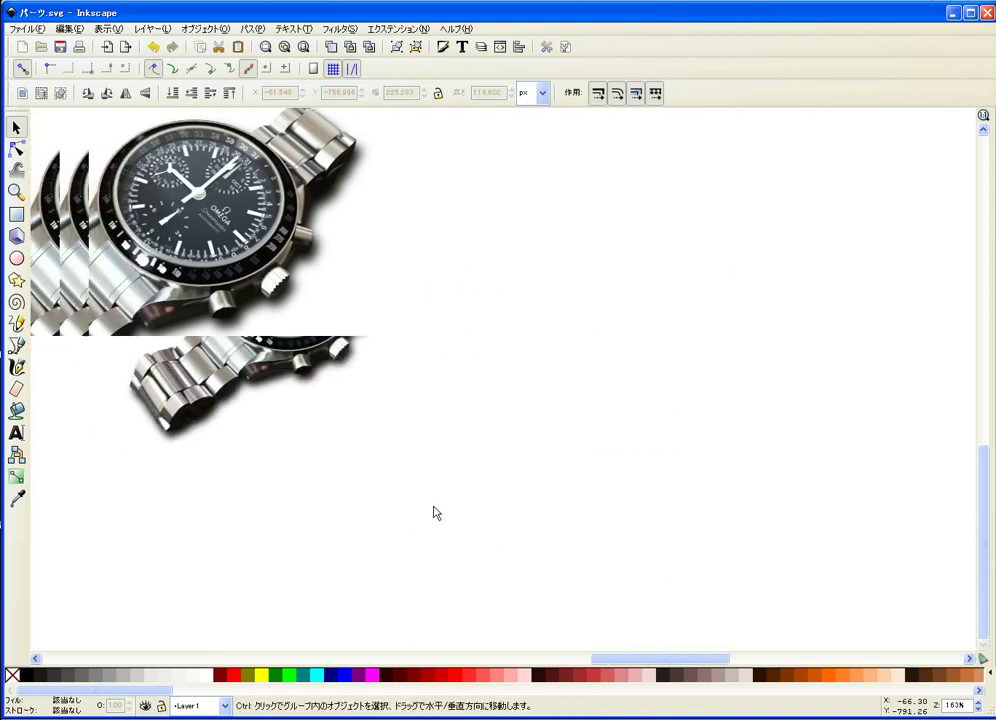
pyautogui.click(436, 467)
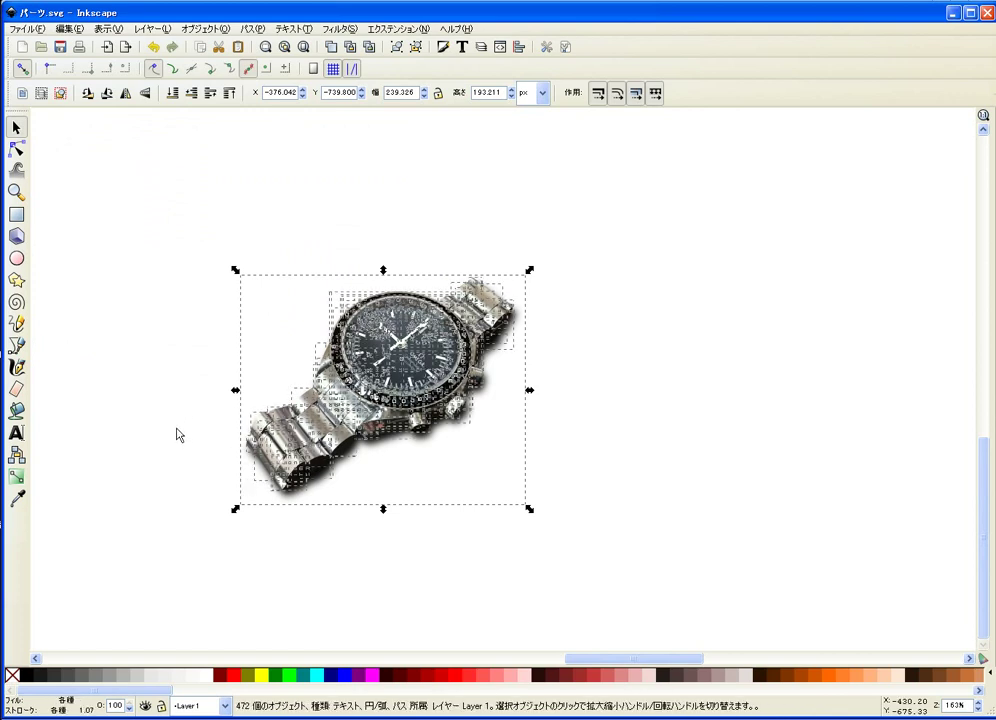
pyautogui.click(318, 518)
pyautogui.click(323, 495)
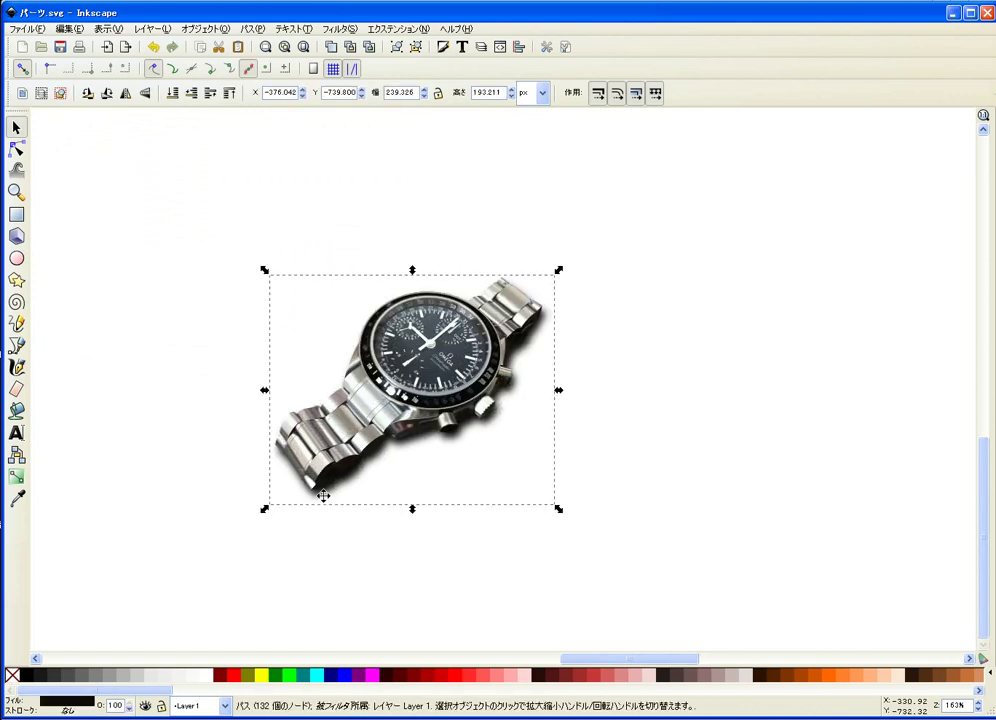
pyautogui.press('Delete')
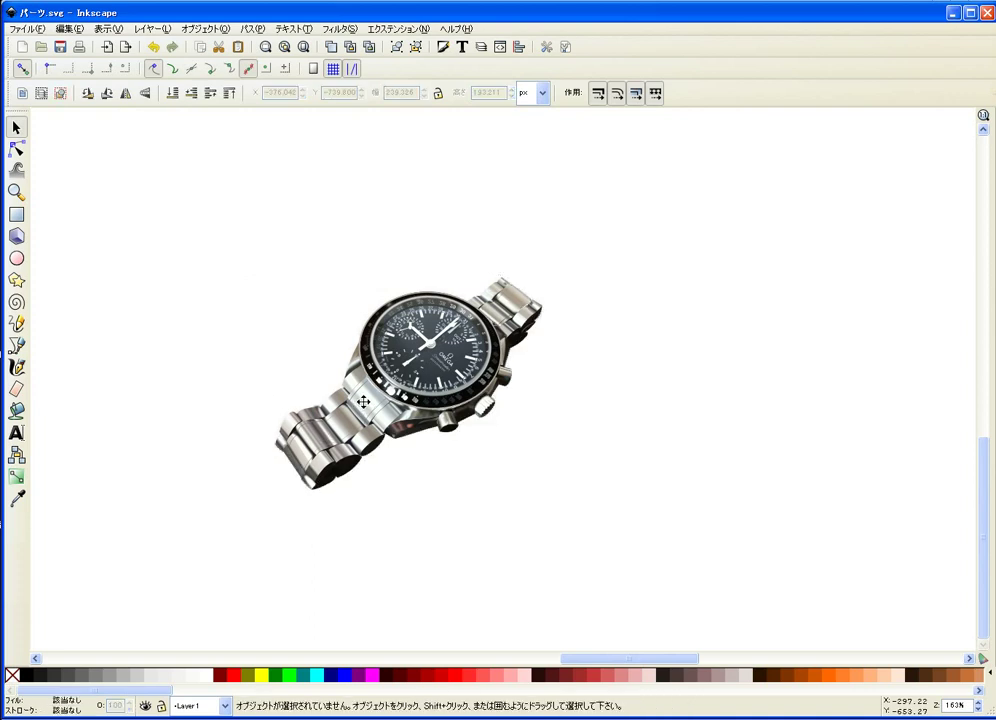
# Step: Pull seven bracelet links off the watch, to the left and below
pyautogui.moveTo(365, 402); pyautogui.dragTo(285, 316)
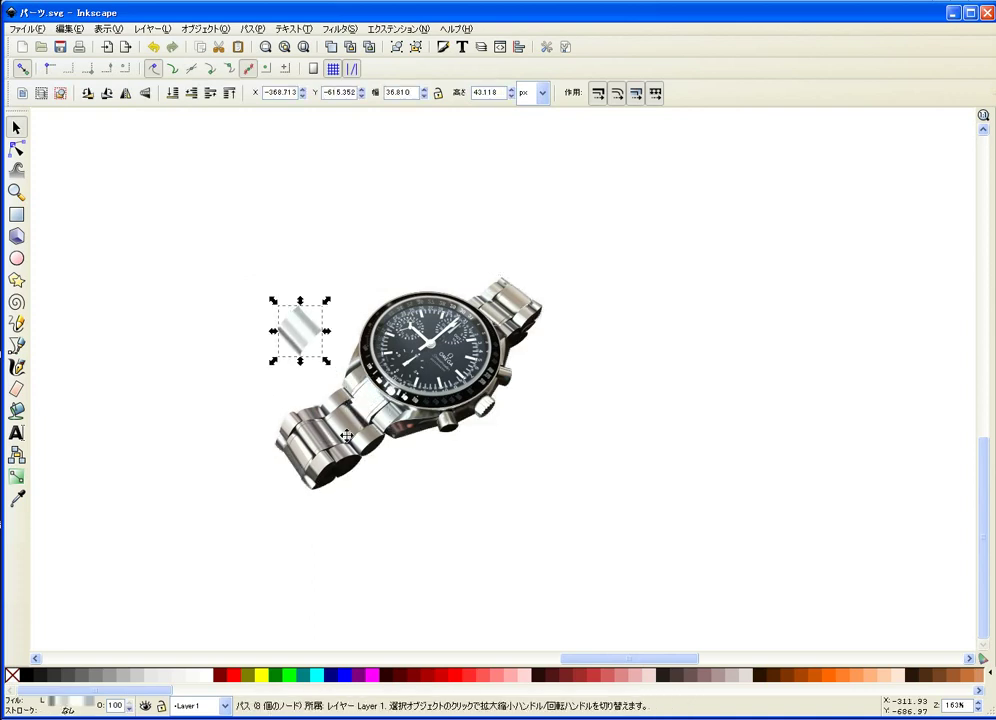
pyautogui.moveTo(340, 420); pyautogui.dragTo(185, 320)
pyautogui.moveTo(324, 441); pyautogui.dragTo(196, 389)
pyautogui.click(196, 389)
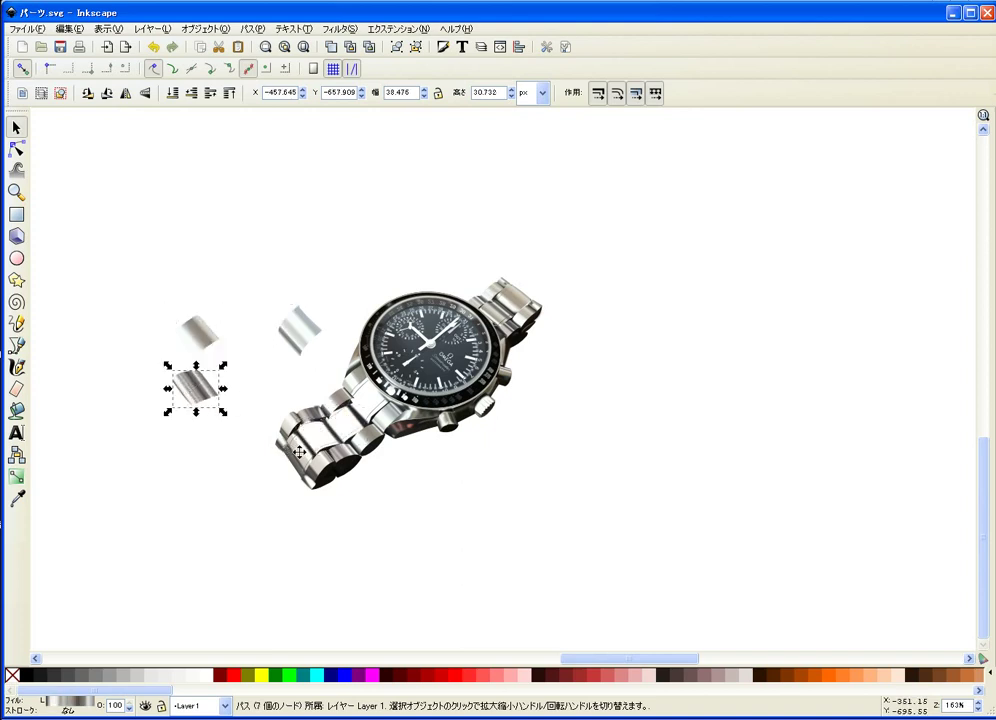
pyautogui.moveTo(315, 450); pyautogui.dragTo(208, 451)
pyautogui.moveTo(308, 463)
pyautogui.mouseDown()
pyautogui.moveTo(351, 505)
pyautogui.moveTo(410, 517)
pyautogui.mouseUp()
pyautogui.moveTo(322, 404); pyautogui.dragTo(232, 364)
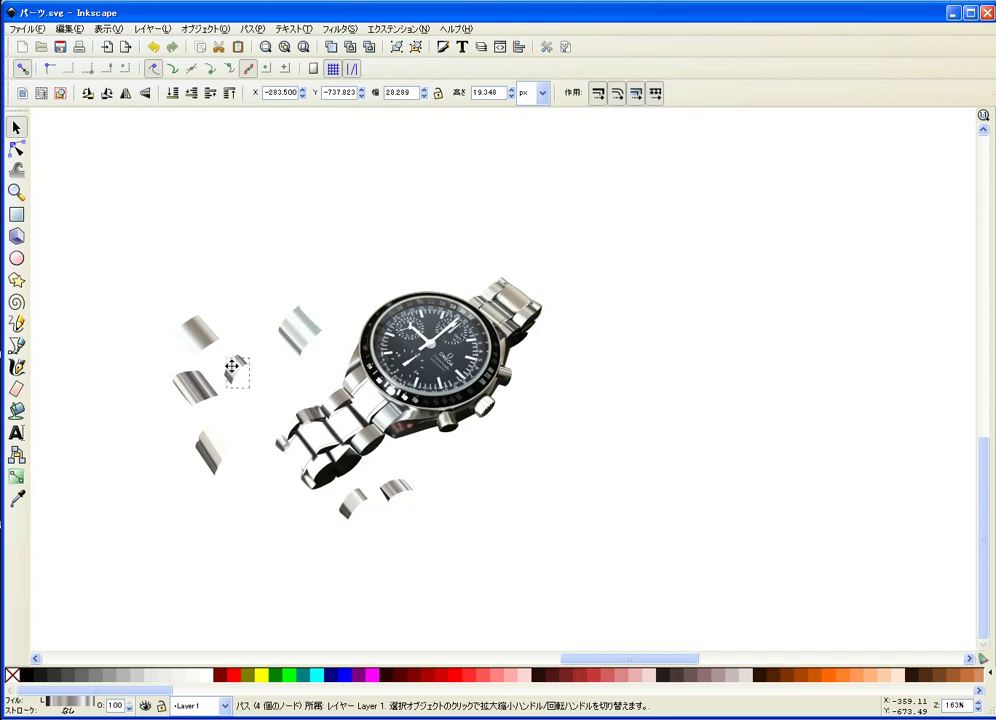
pyautogui.moveTo(298, 425); pyautogui.dragTo(280, 378)
# Step: Delete the loose bracelet links on the left and below the watch
pyautogui.moveTo(127, 260); pyautogui.dragTo(339, 538)
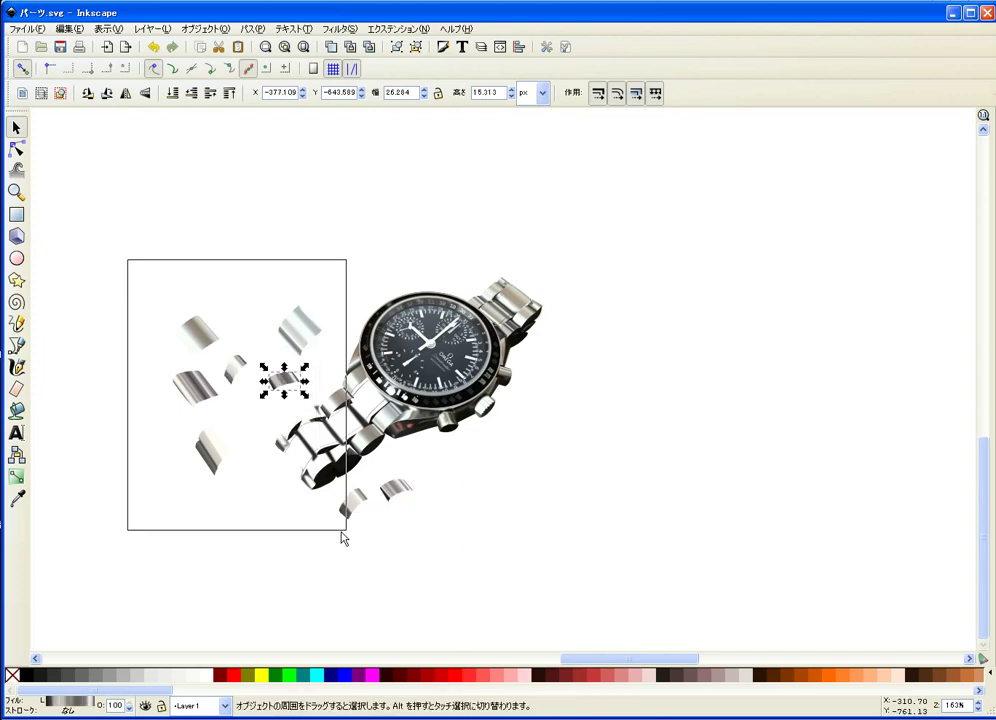
pyautogui.press('Delete')
pyautogui.moveTo(282, 562); pyautogui.dragTo(540, 420)
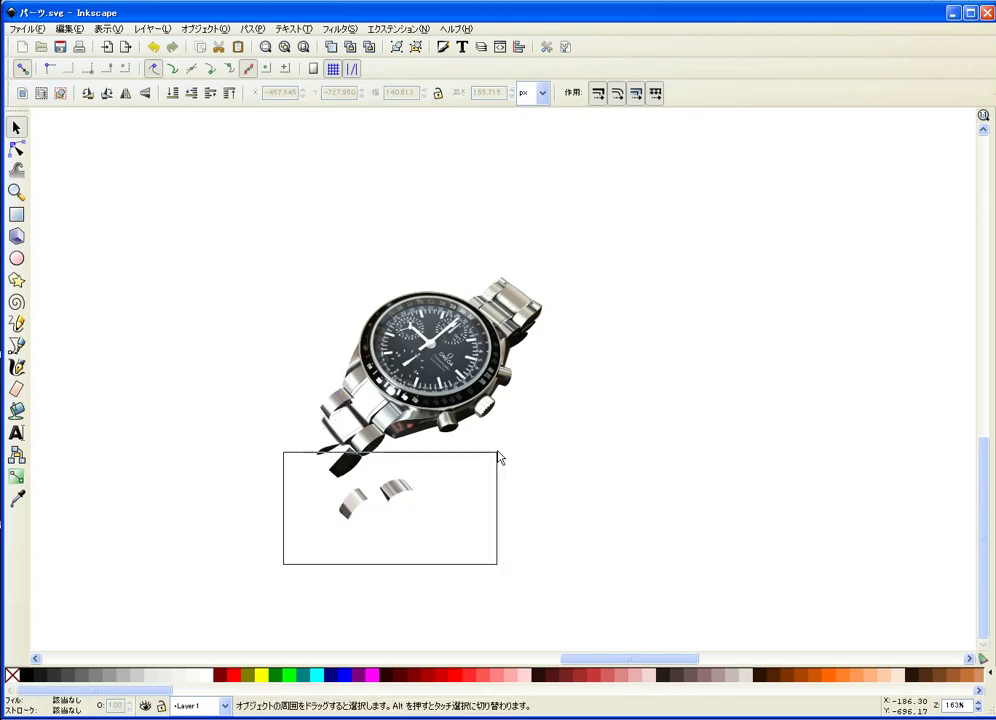
pyautogui.press('Delete')
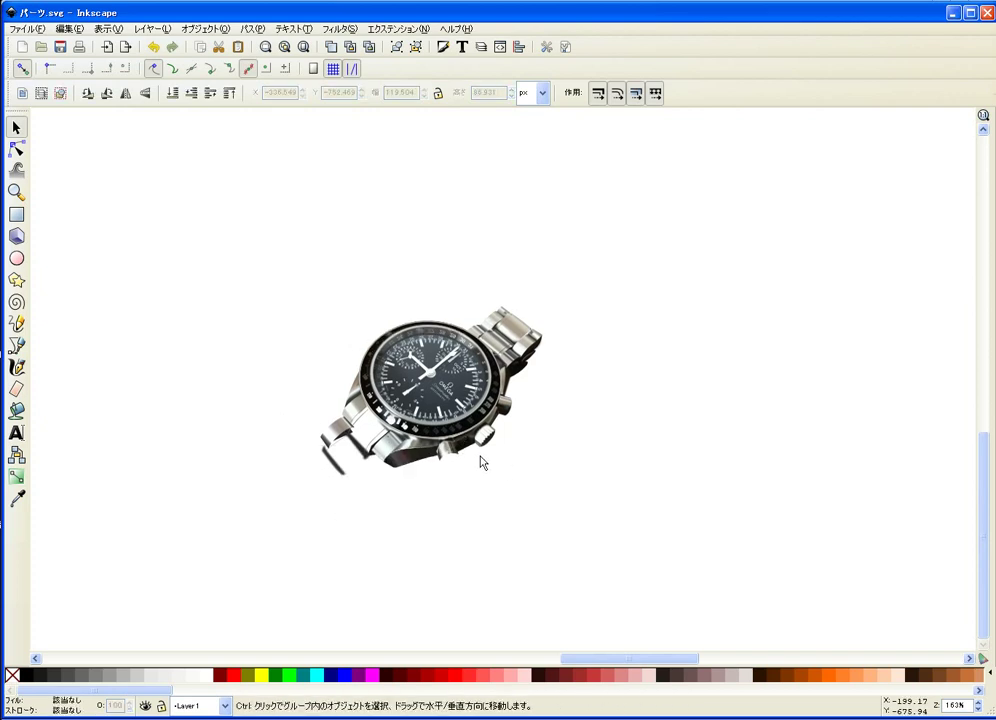
pyautogui.keyDown('ctrl'); pyautogui.scroll(1, 478, 462); pyautogui.keyUp('ctrl')
pyautogui.keyDown('ctrl'); pyautogui.scroll(1, 471, 494); pyautogui.keyUp('ctrl')
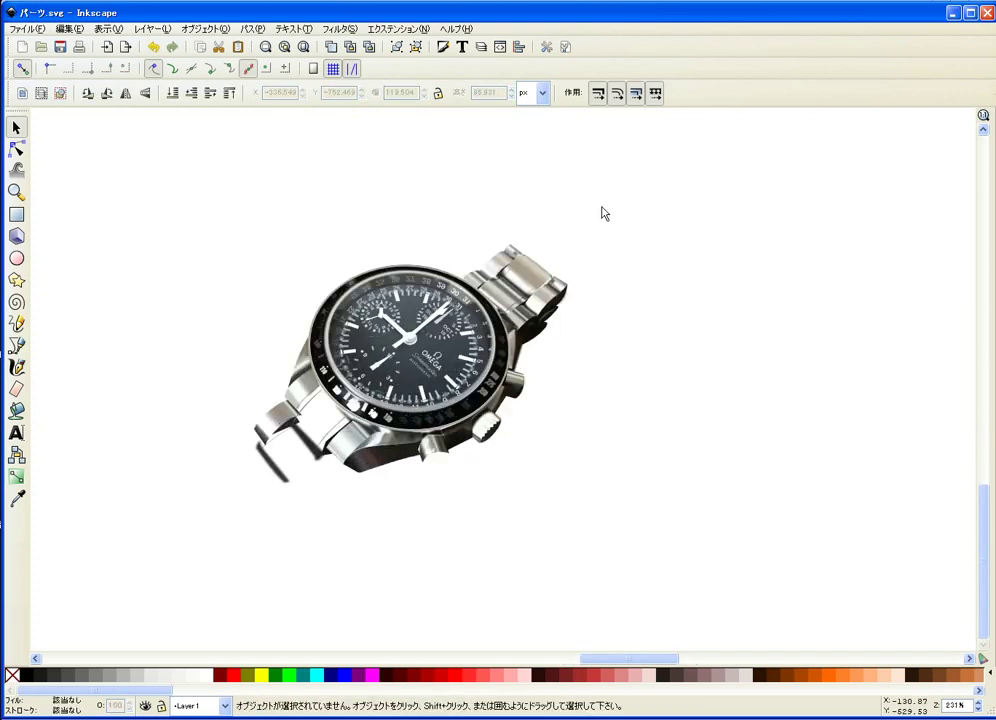
# Step: Delete the right-side bracelet links and move the OMEGA logo off the dial
pyautogui.moveTo(602, 209); pyautogui.dragTo(494, 493)
pyautogui.press('Delete')
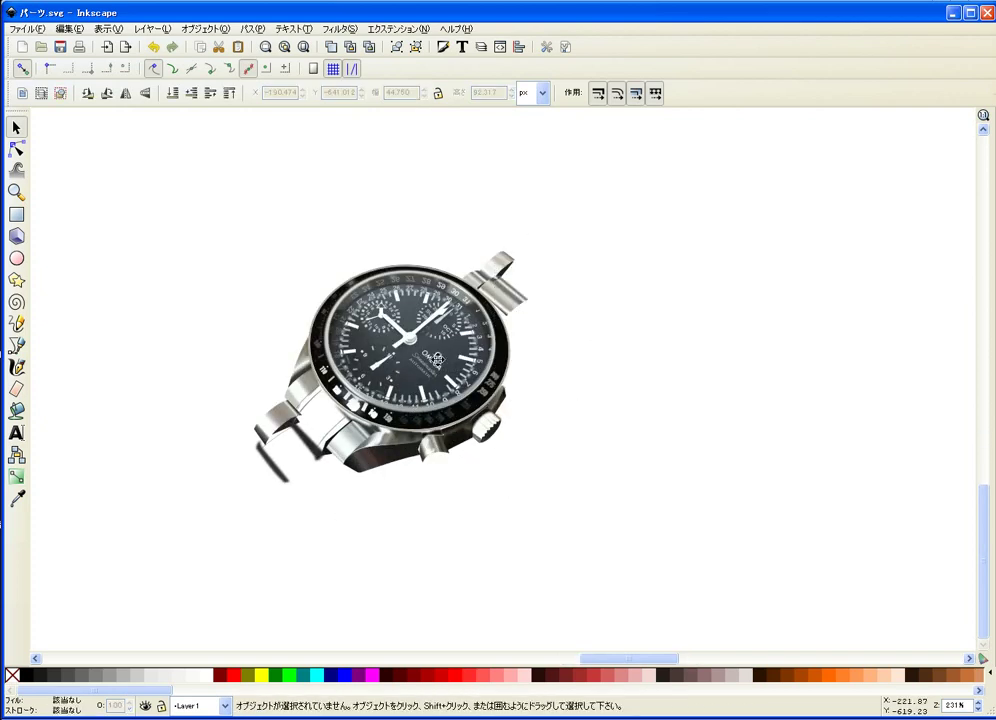
pyautogui.moveTo(408, 358); pyautogui.dragTo(485, 372)
pyautogui.click(468, 358)
pyautogui.press('Escape')
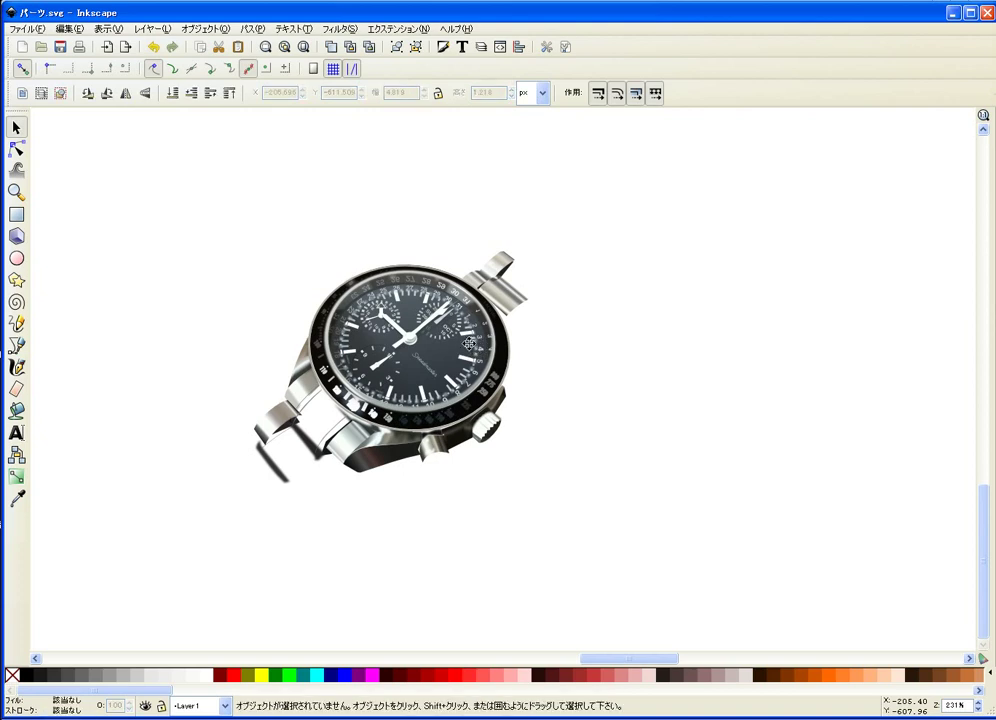
pyautogui.click(474, 344)
pyautogui.press('Escape')
pyautogui.click(452, 387)
pyautogui.press('Escape')
# Step: Reach the black dial ellipse beneath the bezel ring and delete it
pyautogui.click(408, 402)
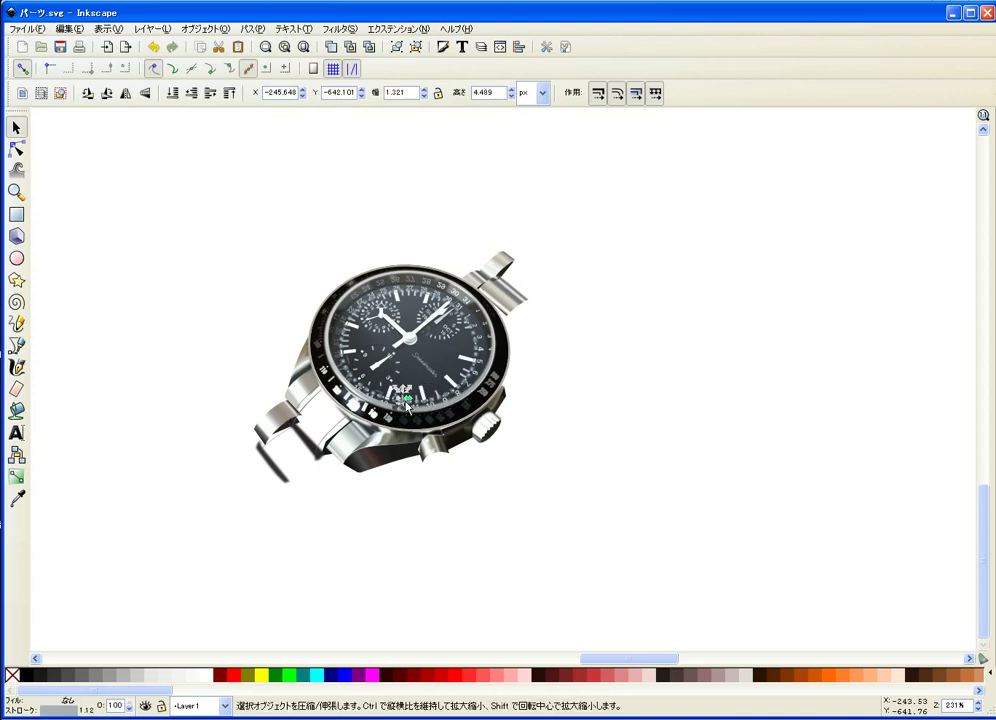
pyautogui.click(389, 487)
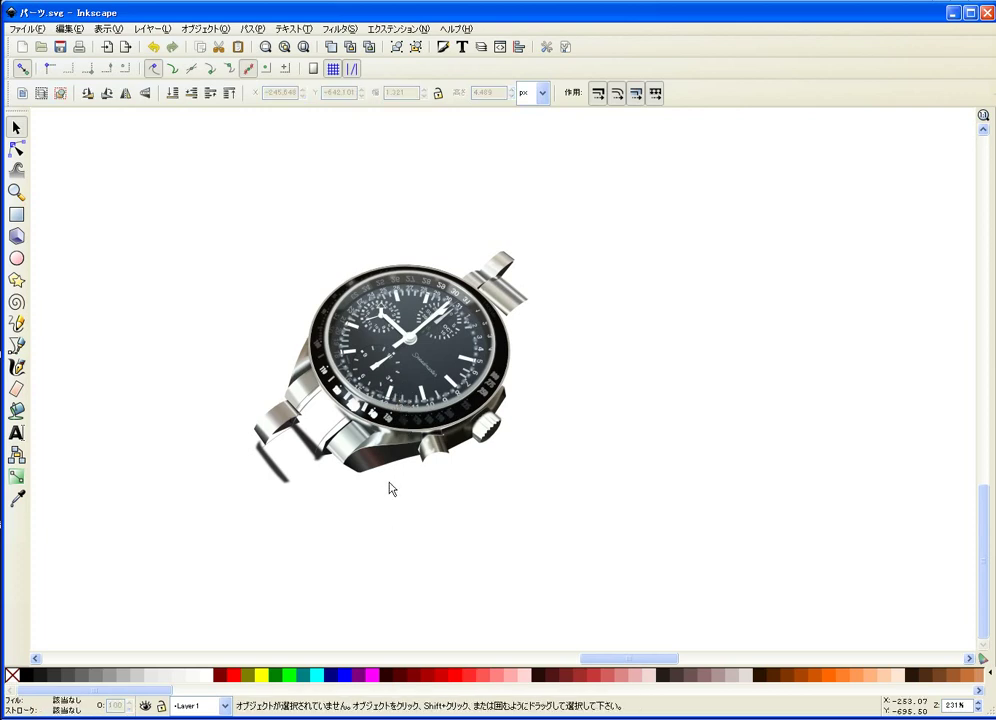
pyautogui.scroll(1, 390, 490)
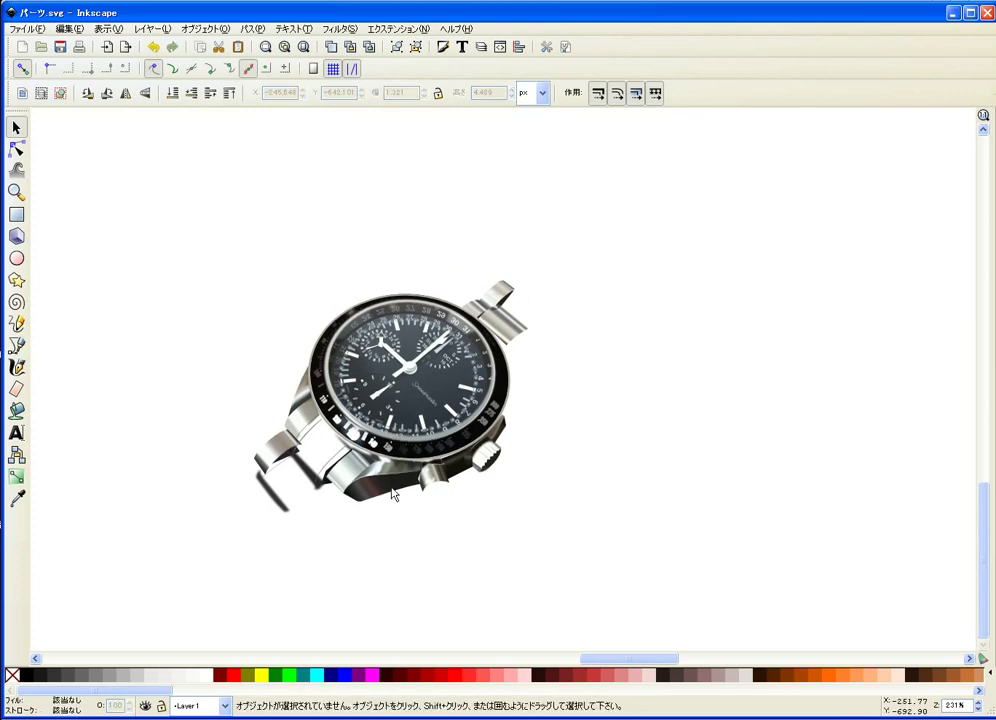
pyautogui.click(328, 308)
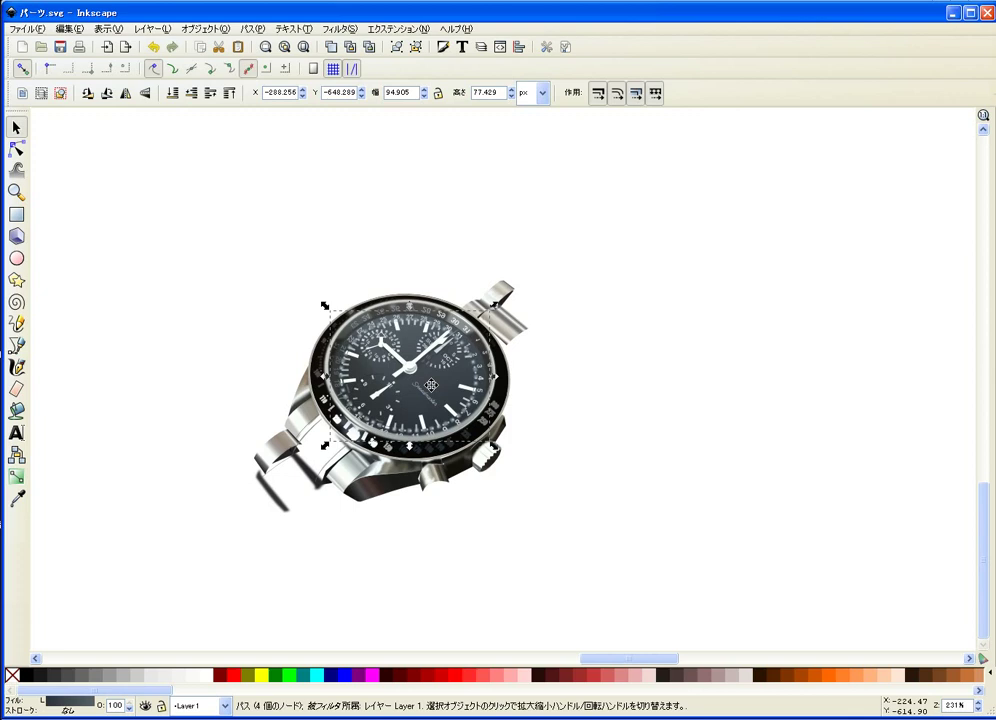
pyautogui.click(432, 388)
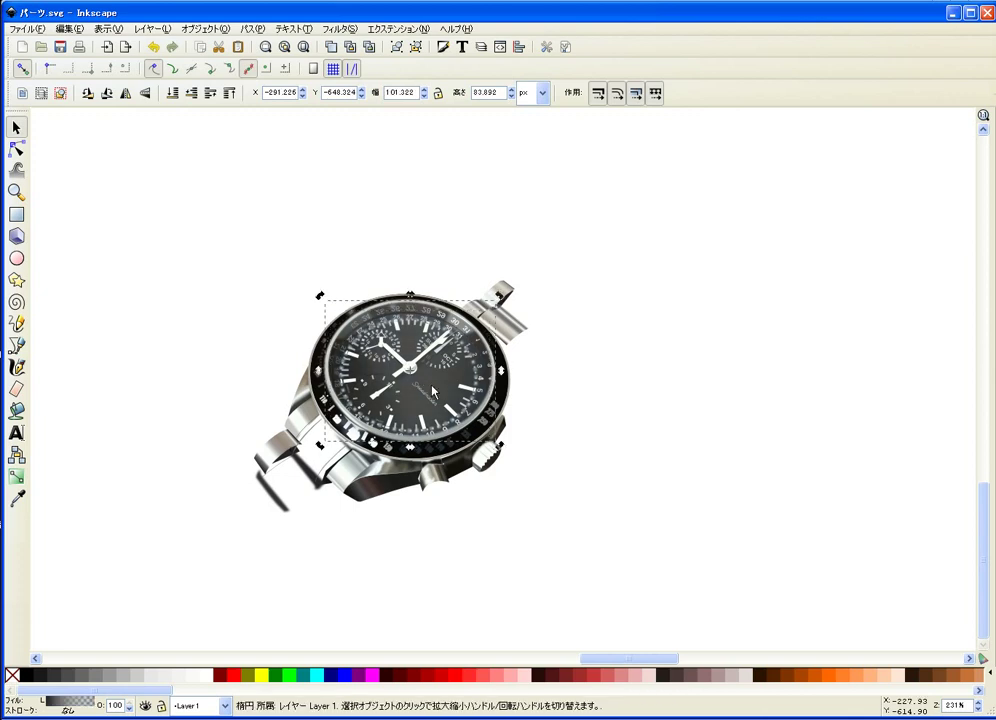
pyautogui.press('Escape')
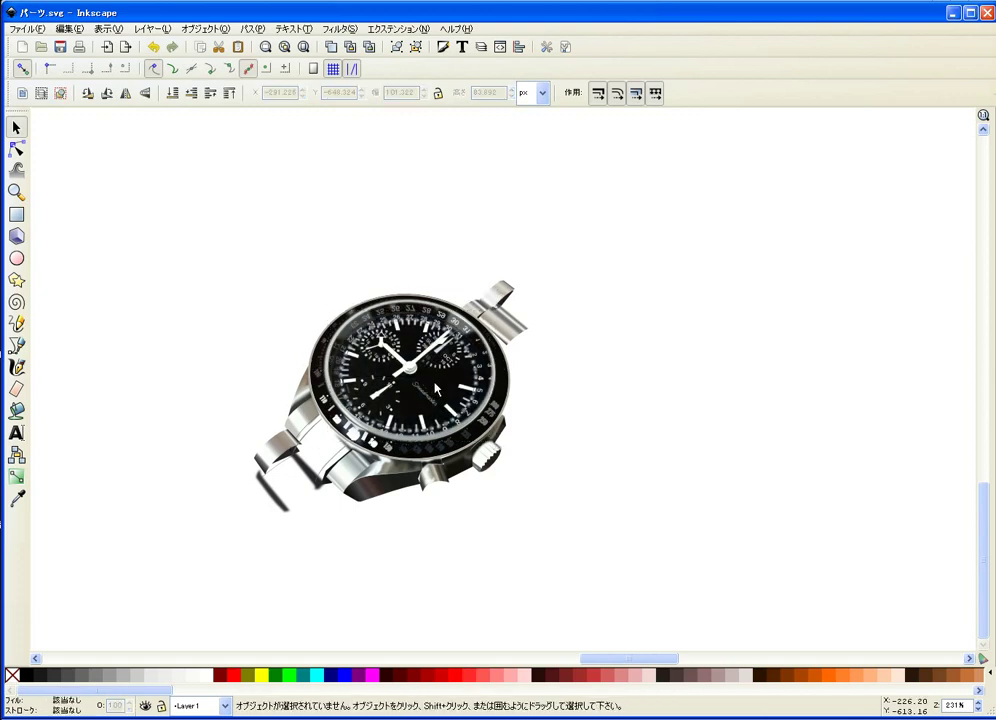
pyautogui.keyDown('alt'); pyautogui.click(435, 388); pyautogui.keyUp('alt')
pyautogui.press('Delete')
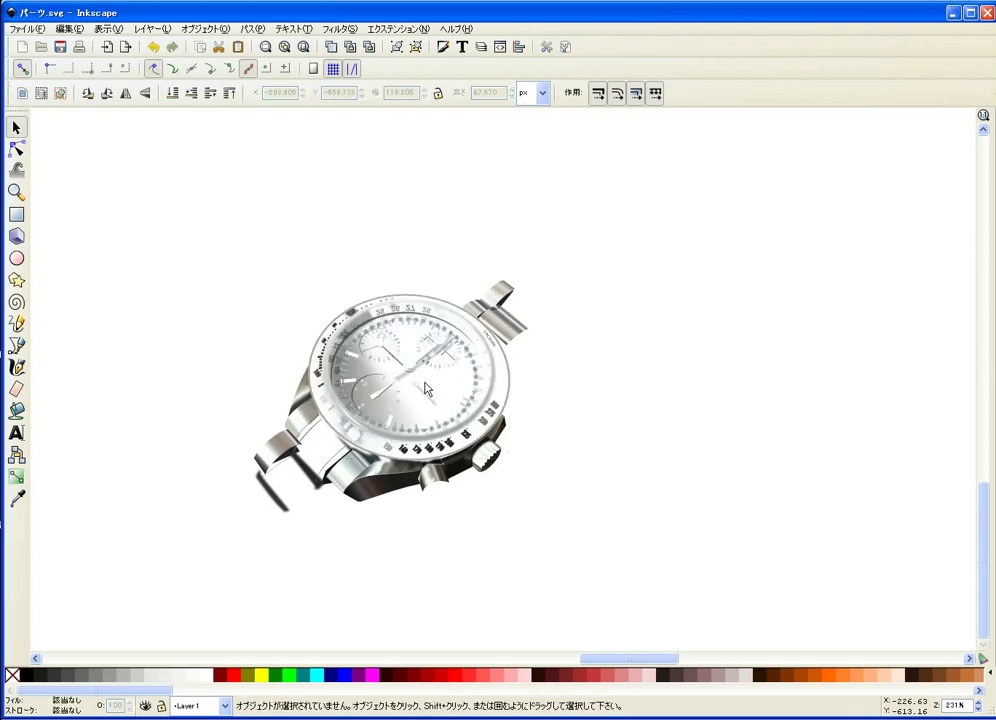
# Step: Rubber-band select and delete all remaining watch parts, then zoom out
pyautogui.moveTo(181, 211); pyautogui.dragTo(589, 563)
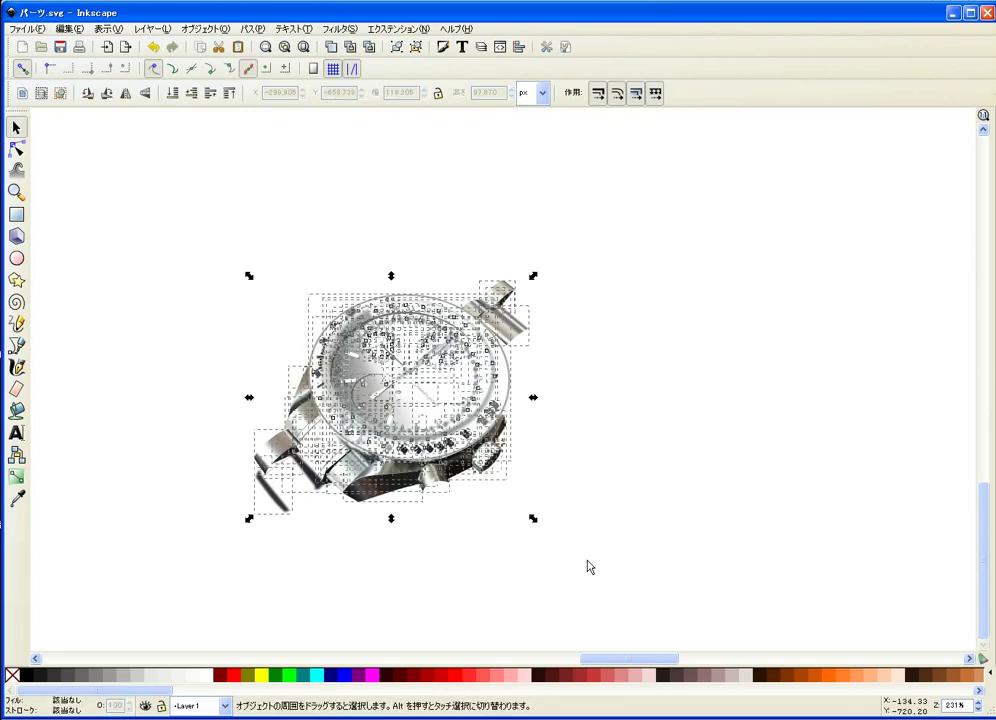
pyautogui.press('Delete')
pyautogui.press('-')
pyautogui.press('-')
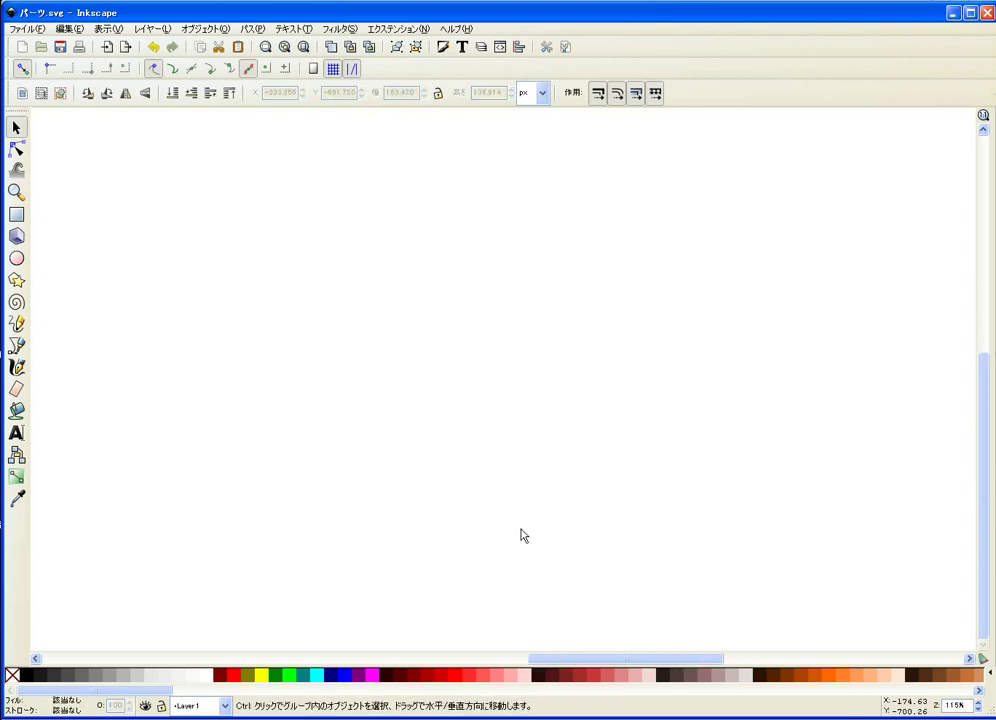
pyautogui.press('-')
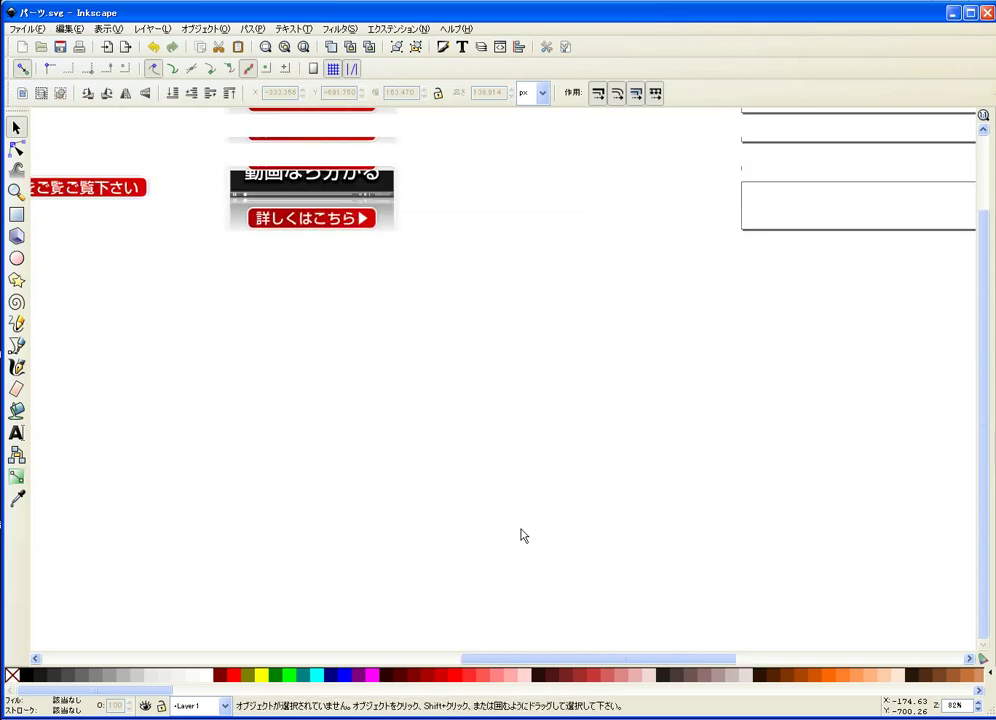
# Step: Scroll to the two Inkscape banner graphics, then select and deselect the left banner
pyautogui.hscroll(-3, 522, 535)
pyautogui.scroll(4, 522, 535)
pyautogui.hscroll(-4, 522, 535)
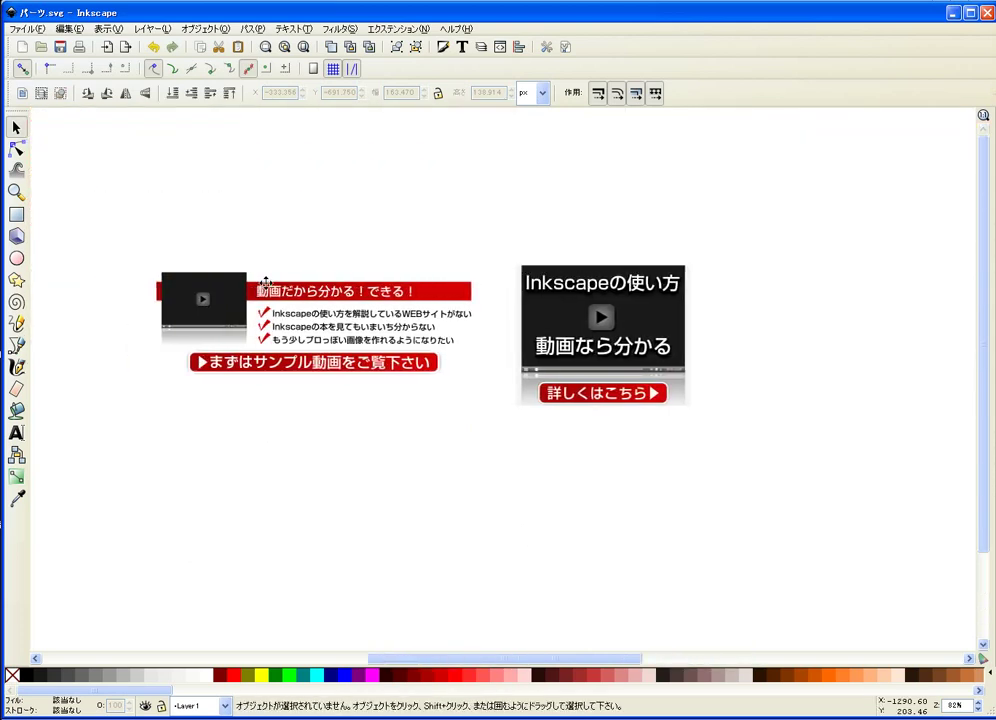
pyautogui.moveTo(125, 236); pyautogui.dragTo(509, 445)
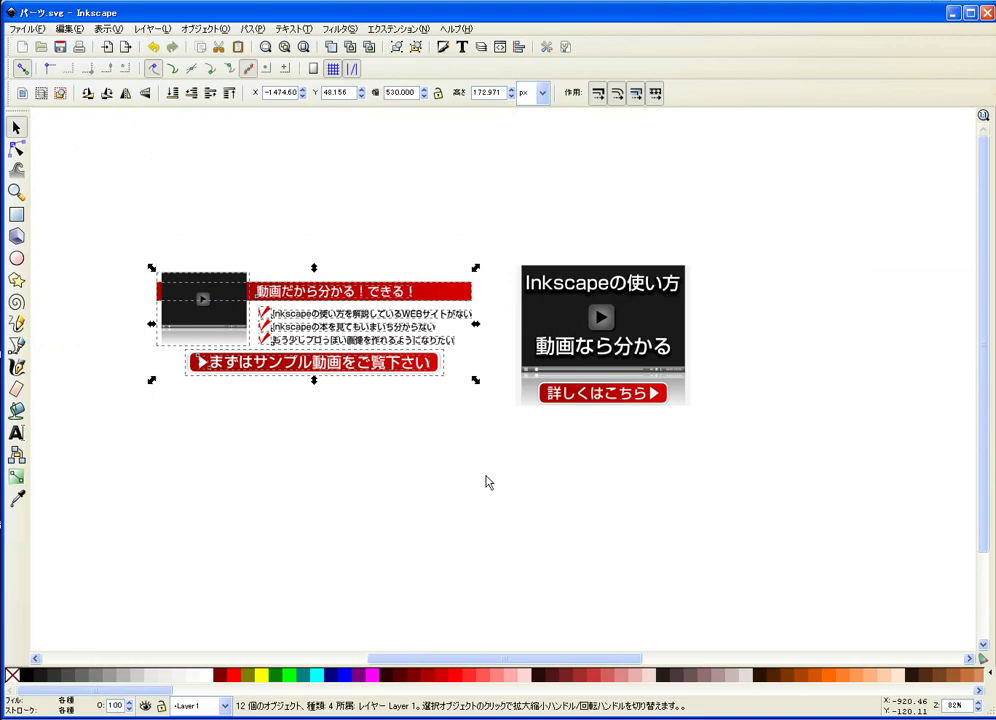
pyautogui.click(487, 482)
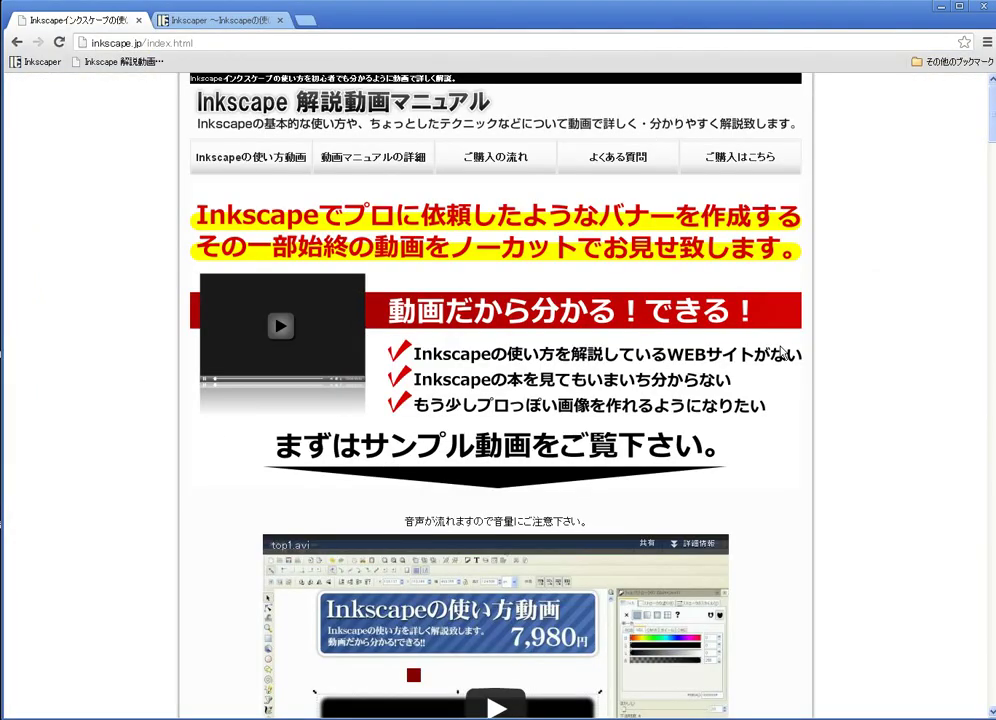
# Step: Scroll down the inkscape.jp page, then go to the Inkscaper (logo.dollsent.jp) tab
pyautogui.scroll(-4, 781, 352)
pyautogui.scroll(-4, 781, 352)
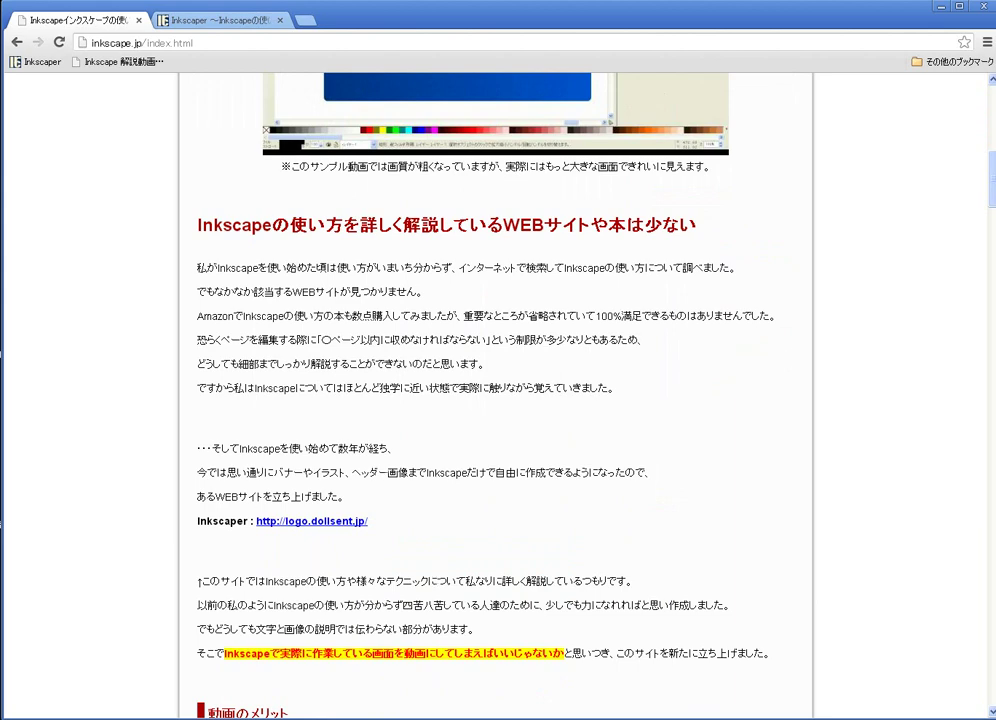
pyautogui.click(240, 22)
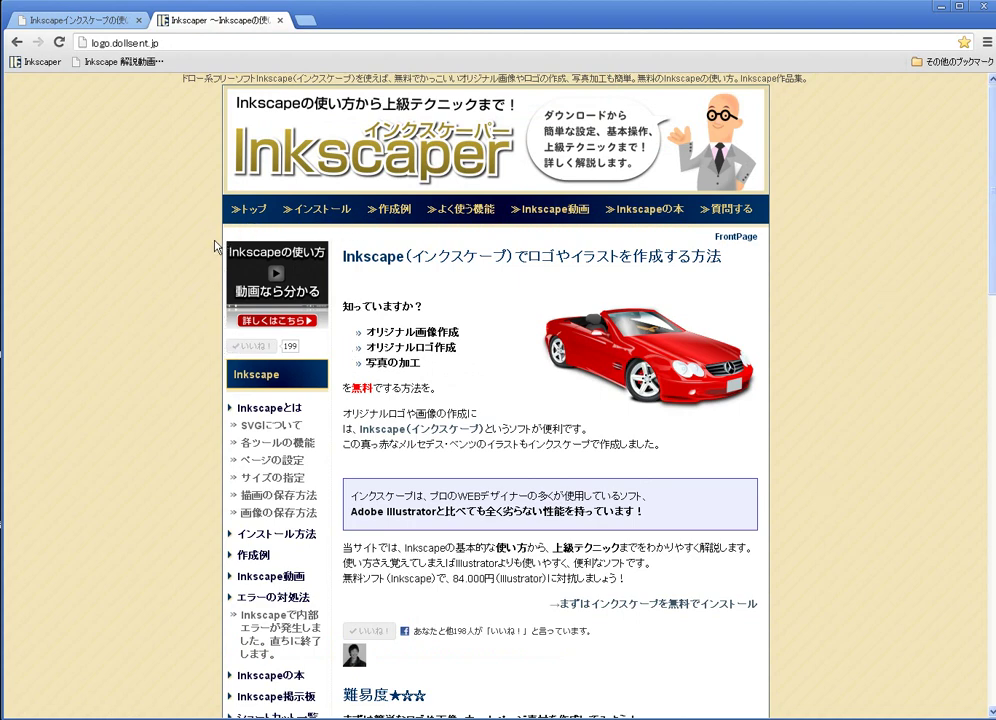
# Step: Page down the Inkscaper site to its footer, then return to the top
pyautogui.click(993, 478)
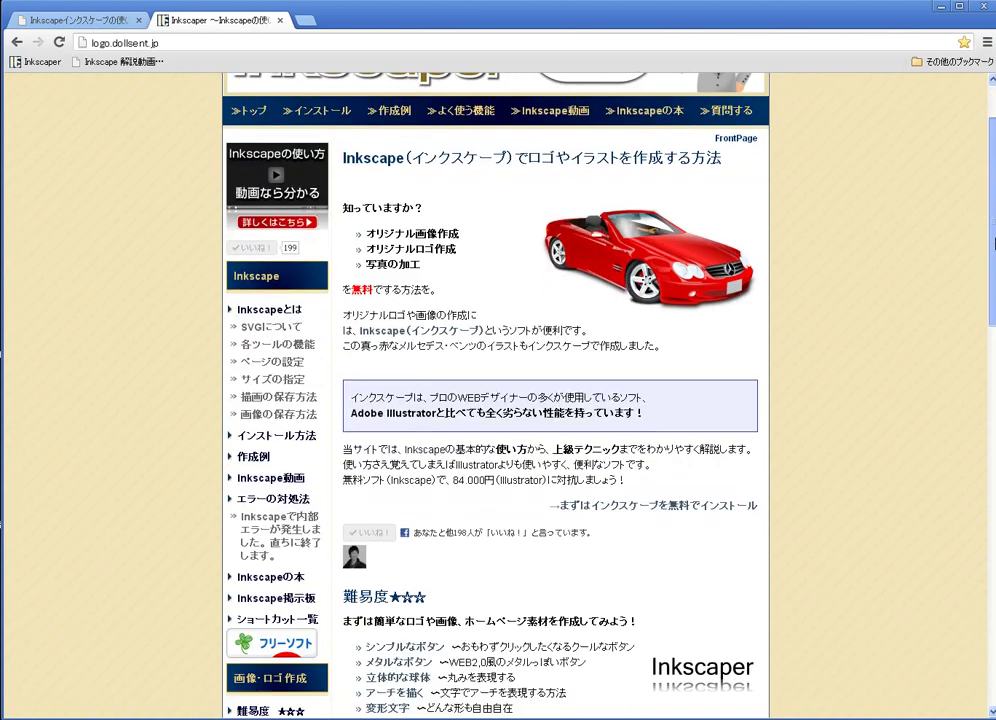
pyautogui.click(993, 478)
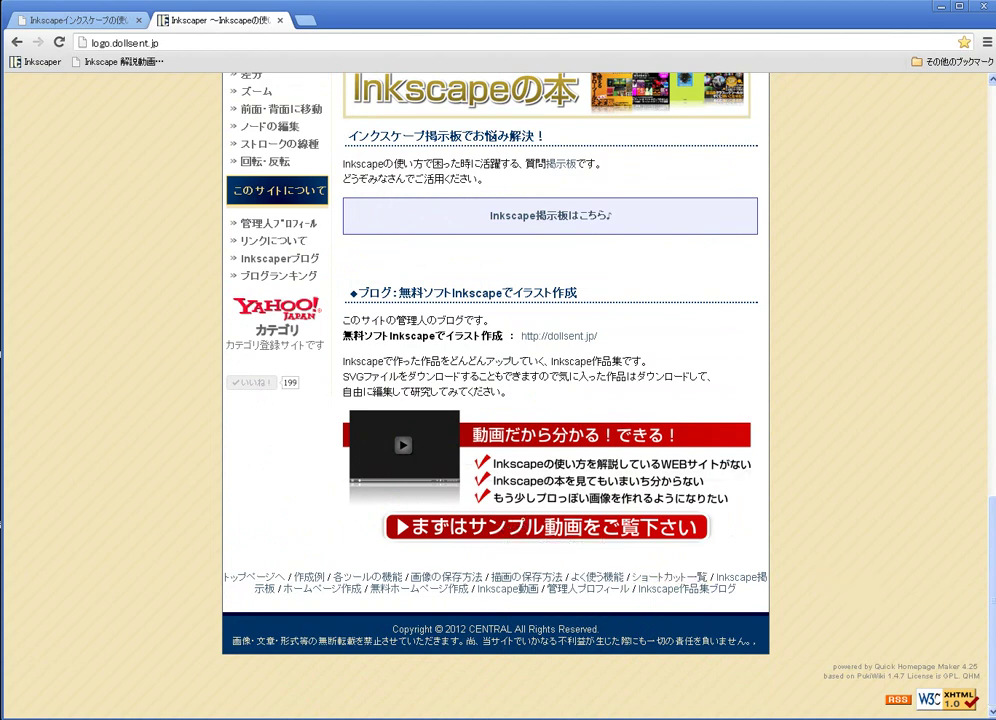
pyautogui.moveTo(993, 581); pyautogui.dragTo(989, 189)
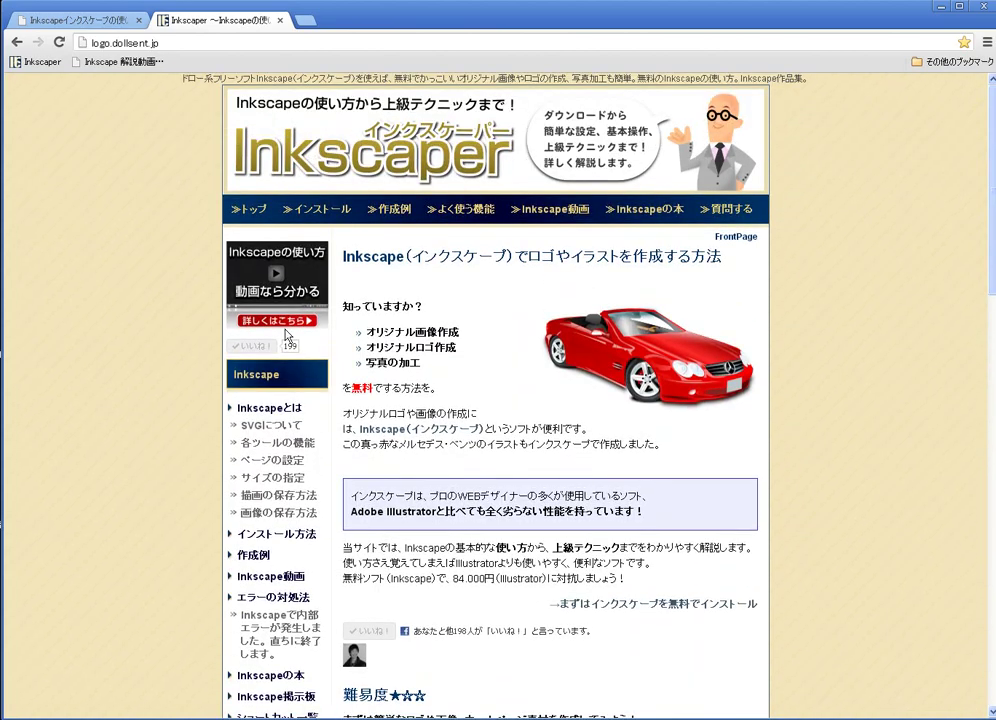
# Step: Go back to the inkscape.jp video manual tab and scroll to its top
pyautogui.click(80, 22)
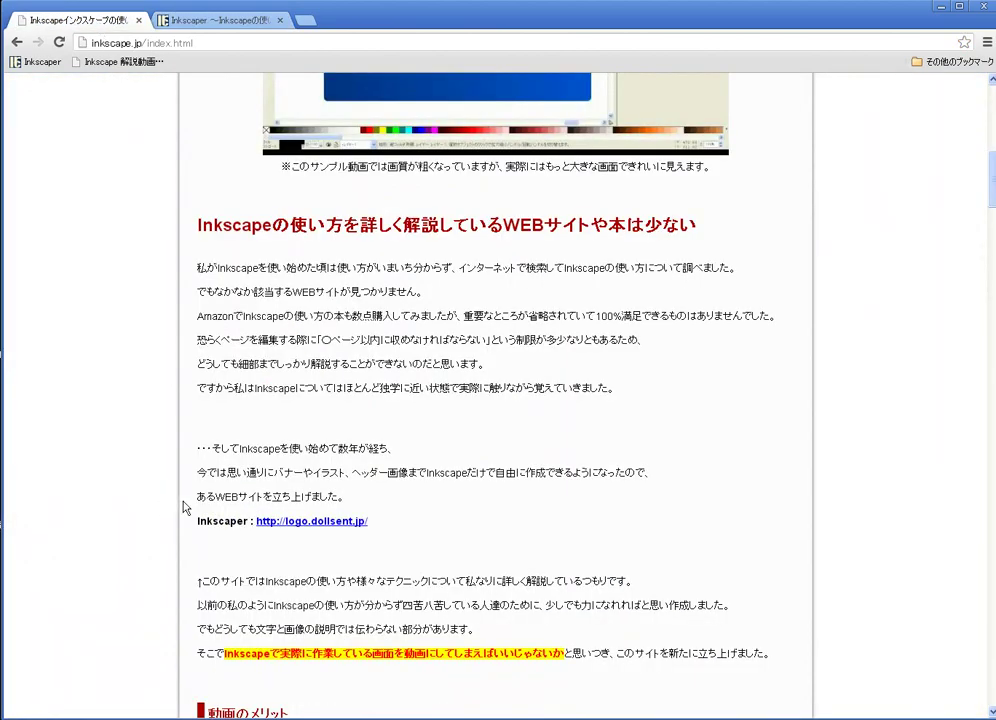
pyautogui.scroll(3, 240, 418)
pyautogui.scroll(5, 204, 522)
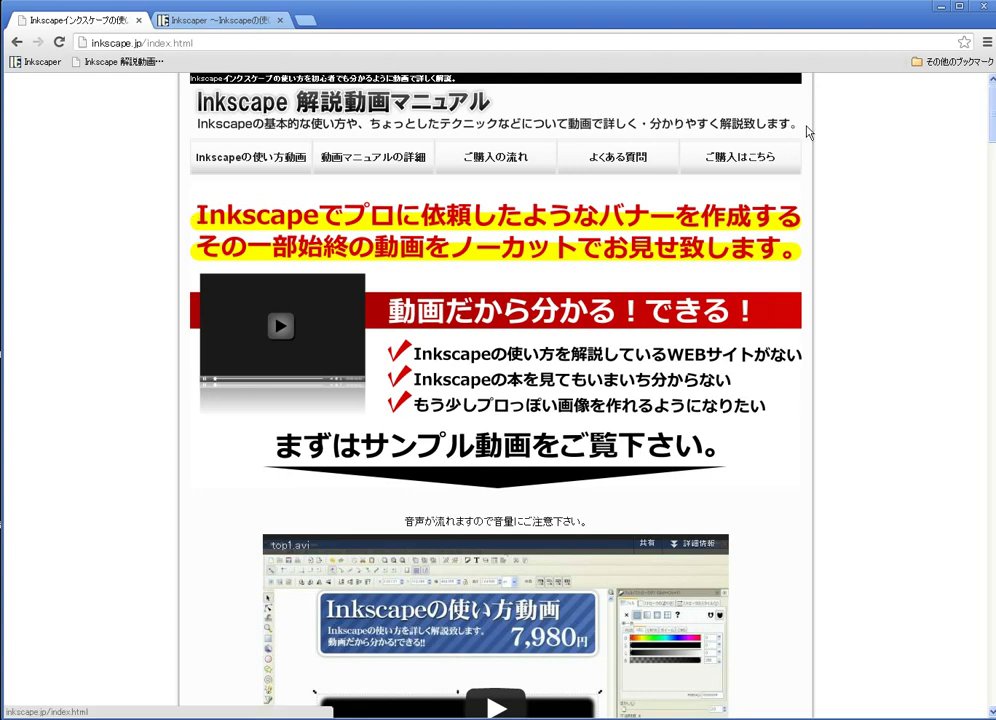
# Step: Switch back to the 'Inkscaper ~Inkscapeの使い…' tab on logo.dollsent.jp
pyautogui.click(222, 22)
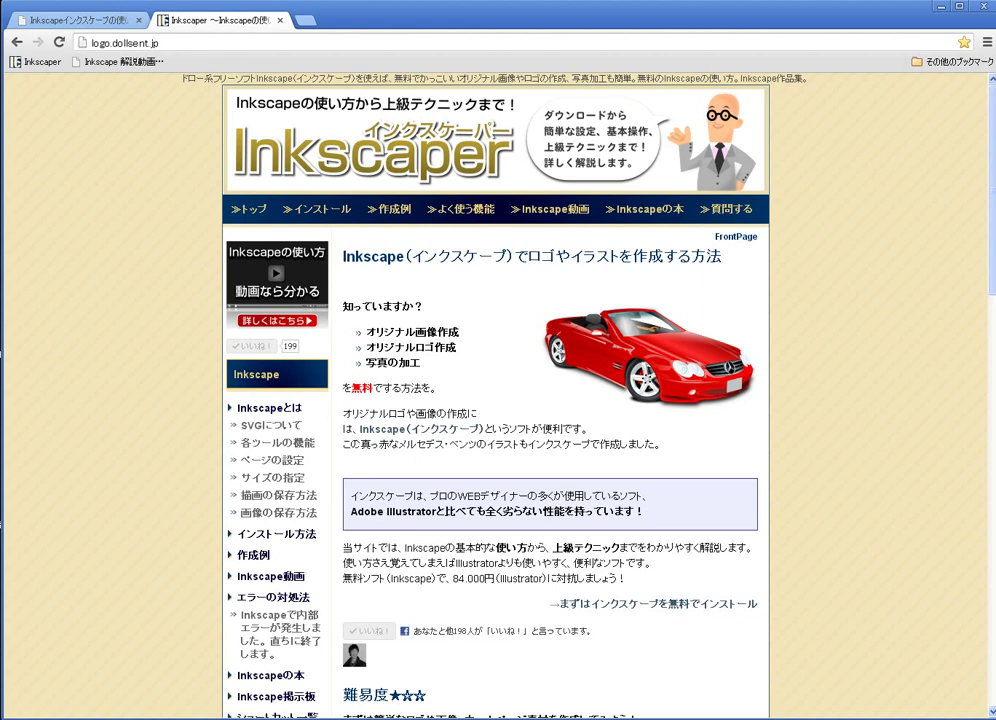
pyautogui.moveTo(365, 443)
pyautogui.mouseDown()
pyautogui.moveTo(597, 443)
pyautogui.moveTo(450, 443)
pyautogui.mouseUp()
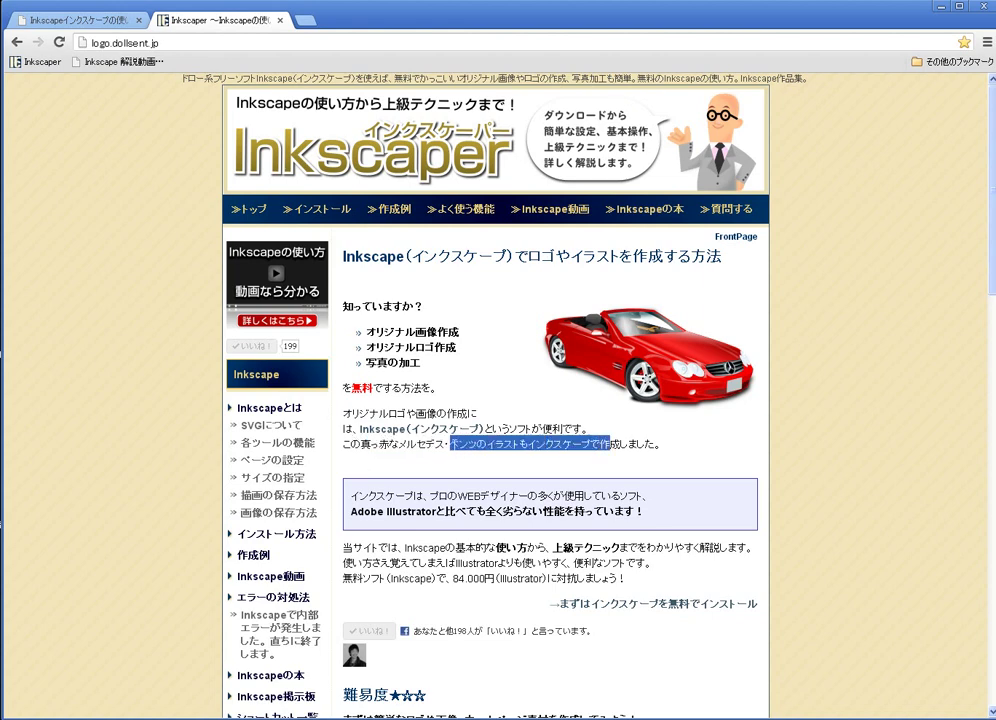
pyautogui.moveTo(380, 443); pyautogui.dragTo(620, 443)
pyautogui.click(620, 443)
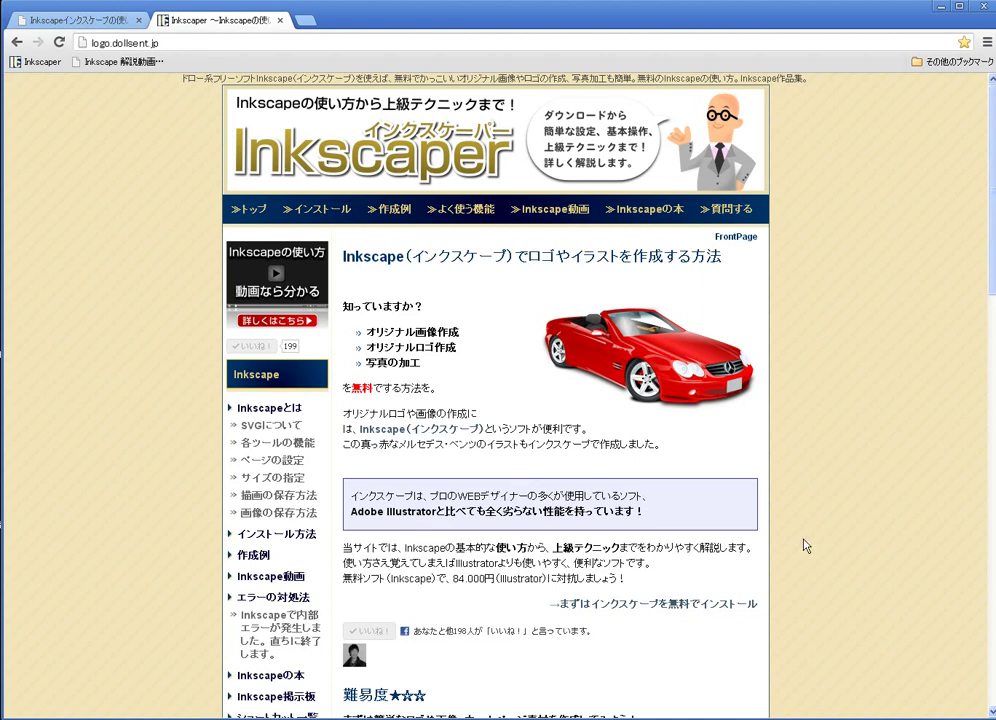
pyautogui.scroll(-3, 805, 545)
pyautogui.scroll(-5, 800, 540)
pyautogui.scroll(-4, 800, 540)
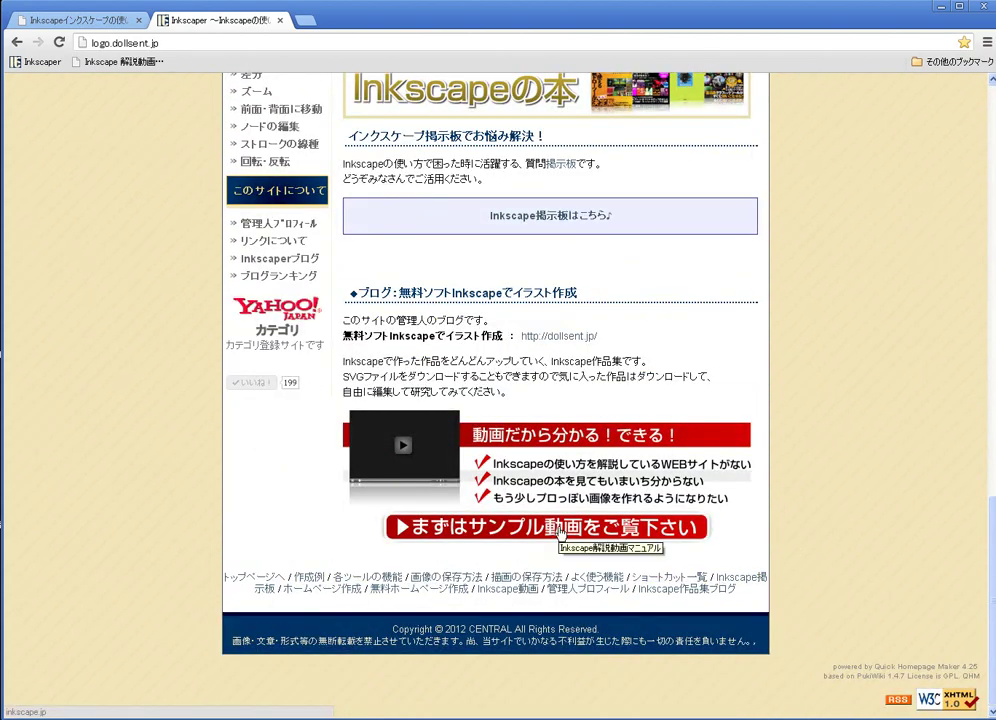
pyautogui.scroll(3, 366, 562)
pyautogui.scroll(8, 366, 562)
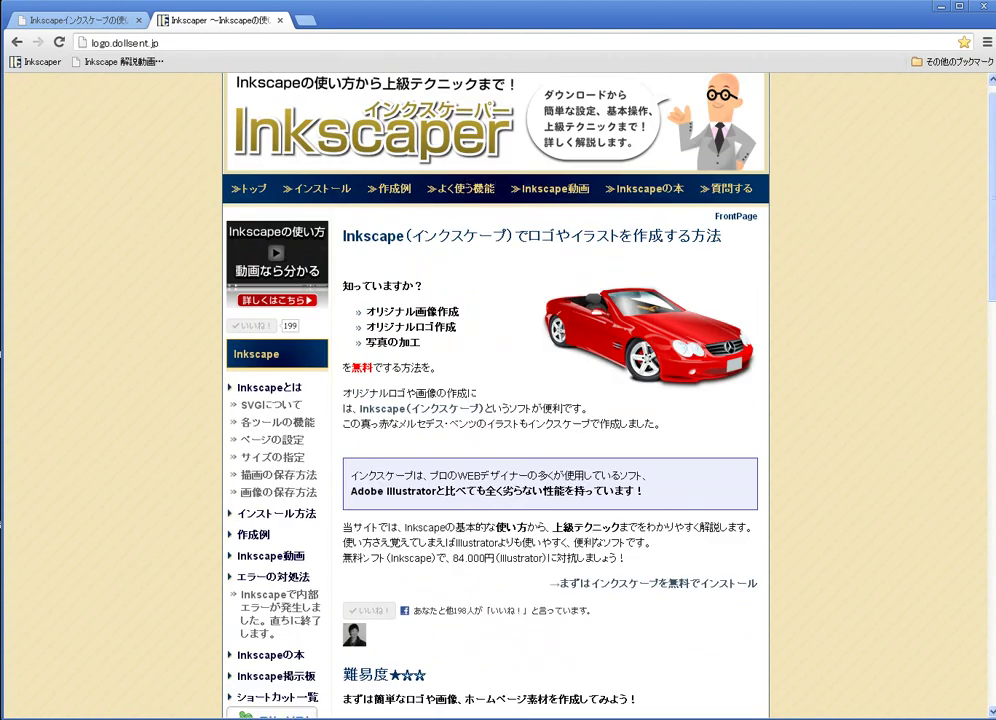
pyautogui.scroll(1, 366, 562)
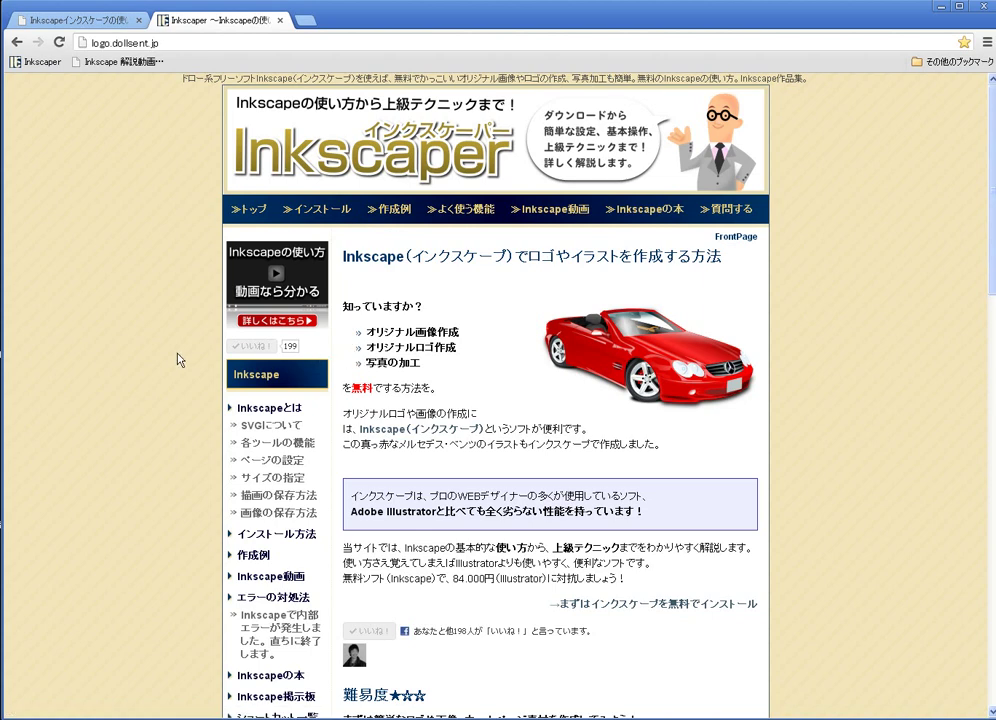
# Step: Go to the inkscape.jp tab and scroll down to the lesson checklist and sample-works collage
pyautogui.click(101, 22)
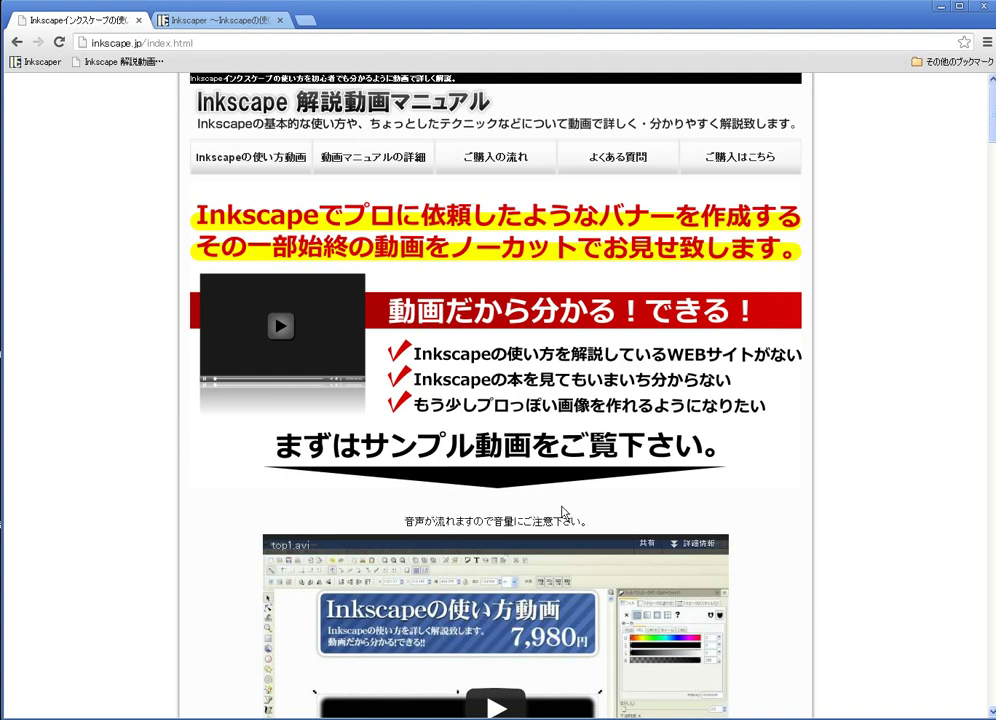
pyautogui.moveTo(985, 125); pyautogui.dragTo(985, 360)
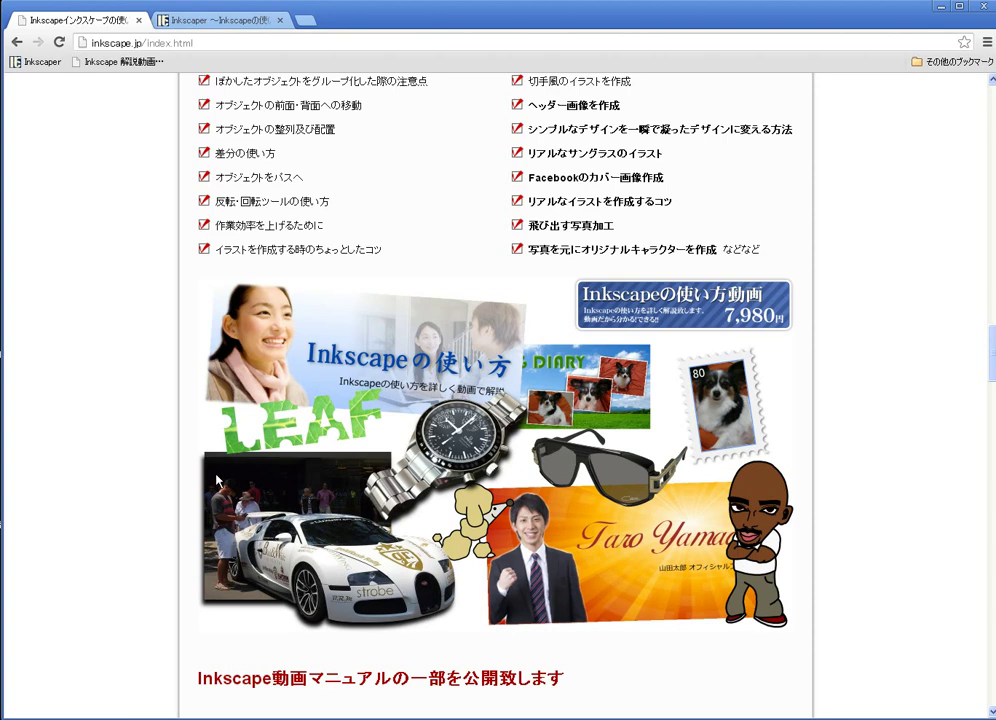
pyautogui.scroll(-1, 218, 480)
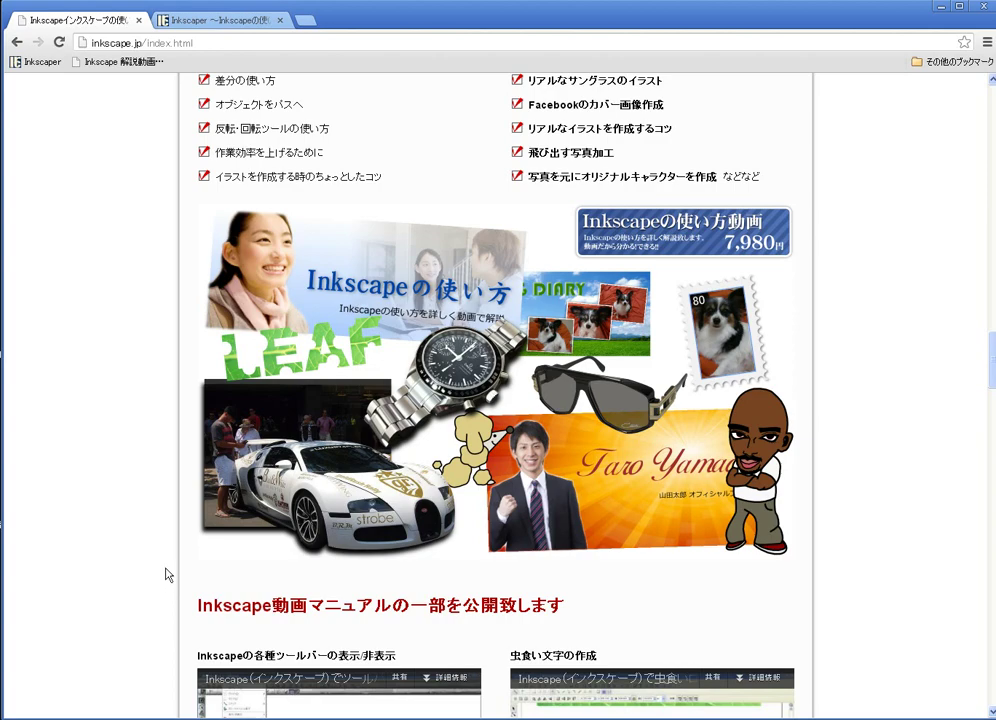
pyautogui.scroll(3, 184, 343)
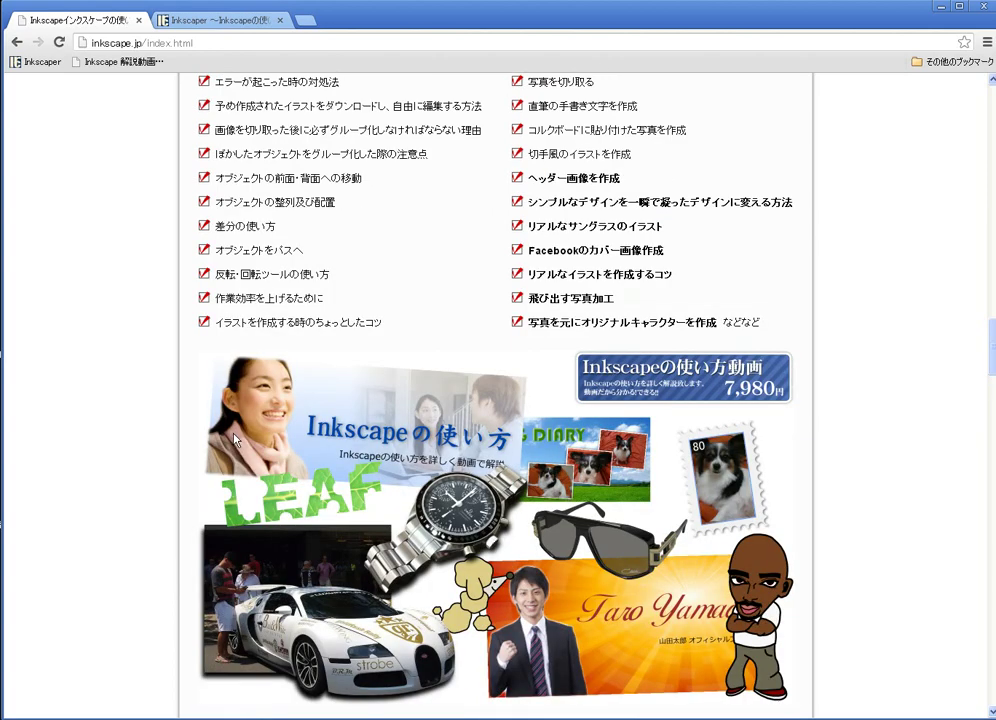
pyautogui.scroll(-3, 129, 415)
pyautogui.scroll(2, 151, 495)
pyautogui.scroll(6, 151, 495)
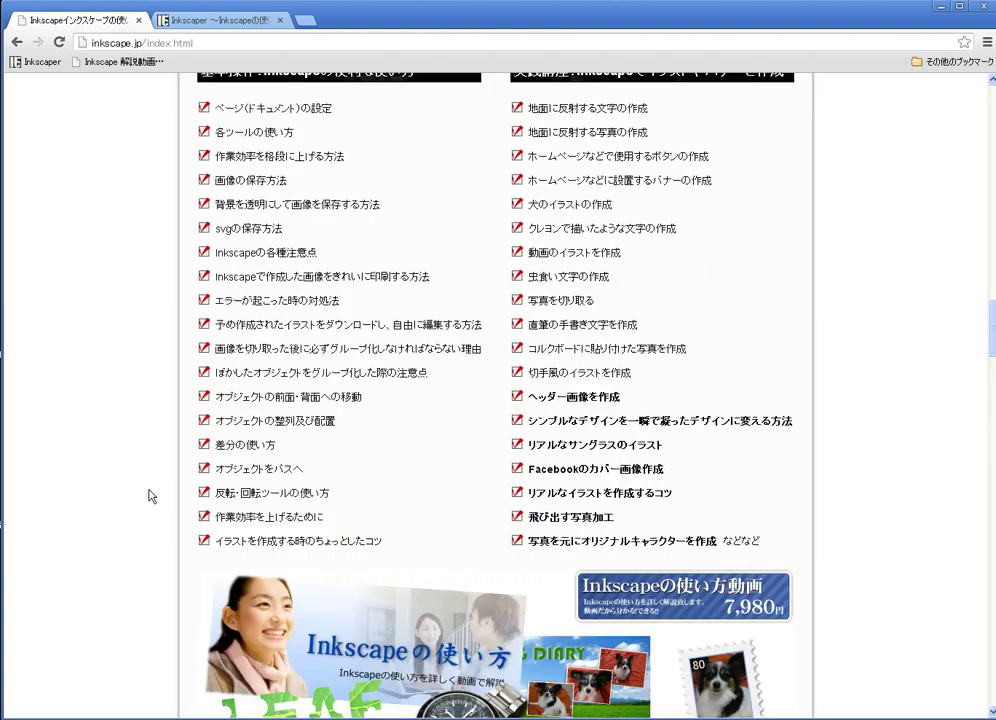
pyautogui.scroll(2, 151, 495)
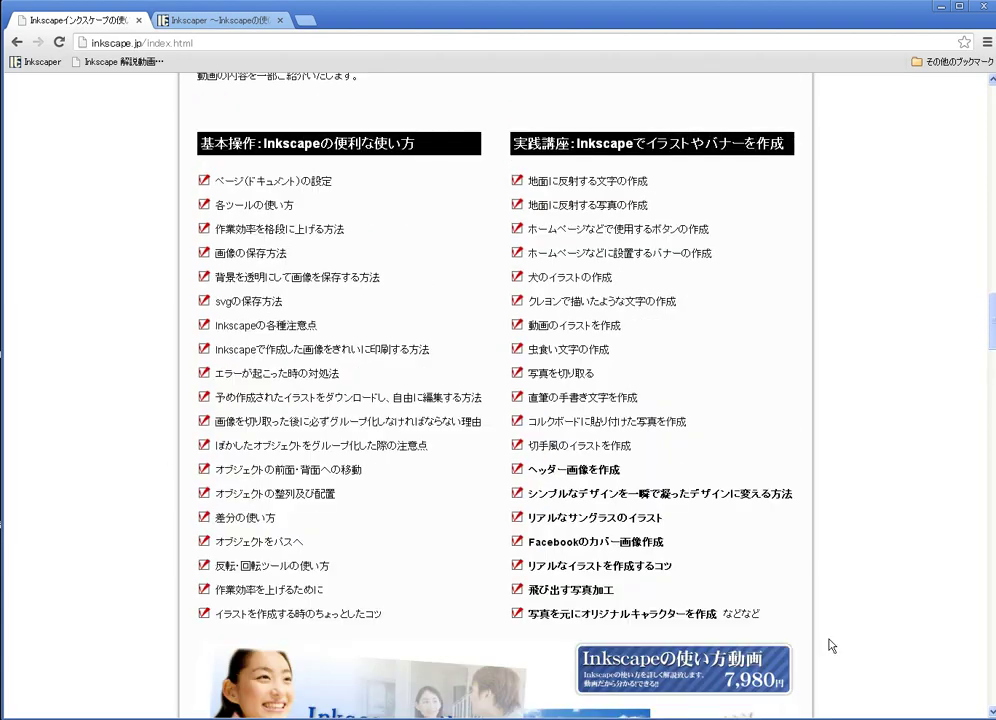
pyautogui.scroll(-9, 829, 645)
pyautogui.scroll(-2, 823, 602)
pyautogui.scroll(1, 641, 559)
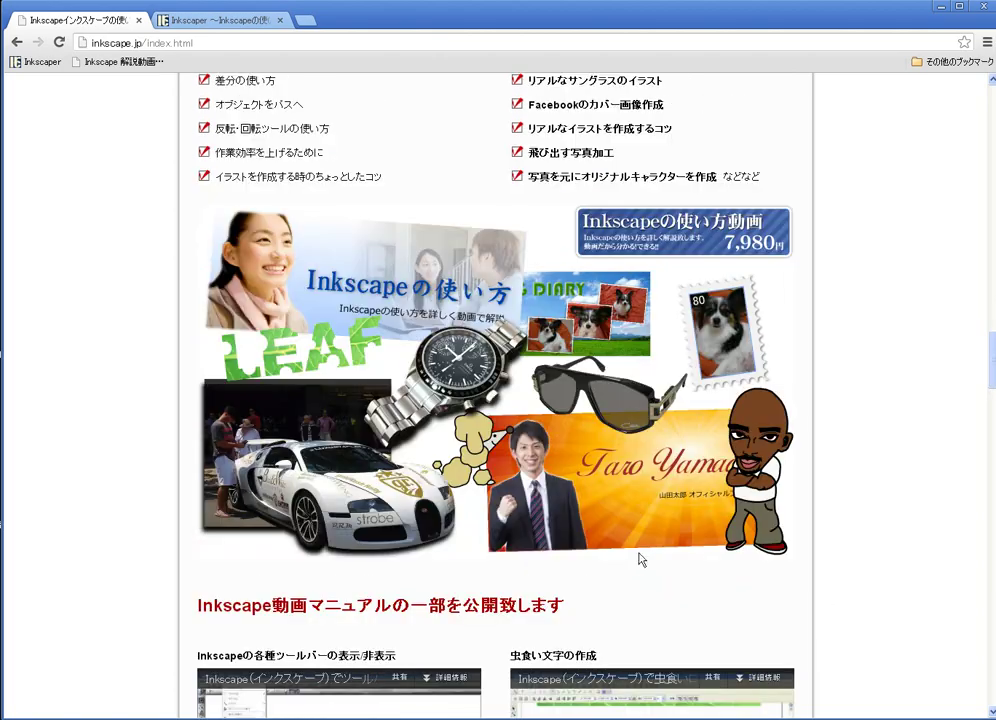
pyautogui.scroll(5, 234, 600)
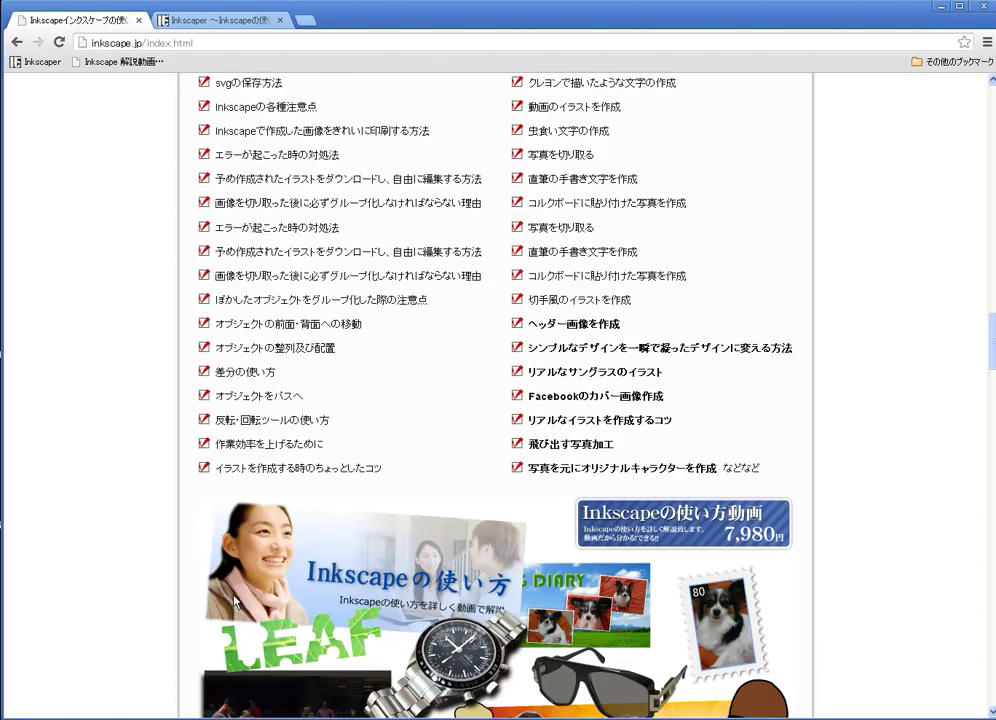
pyautogui.scroll(1, 187, 518)
pyautogui.scroll(1, 167, 569)
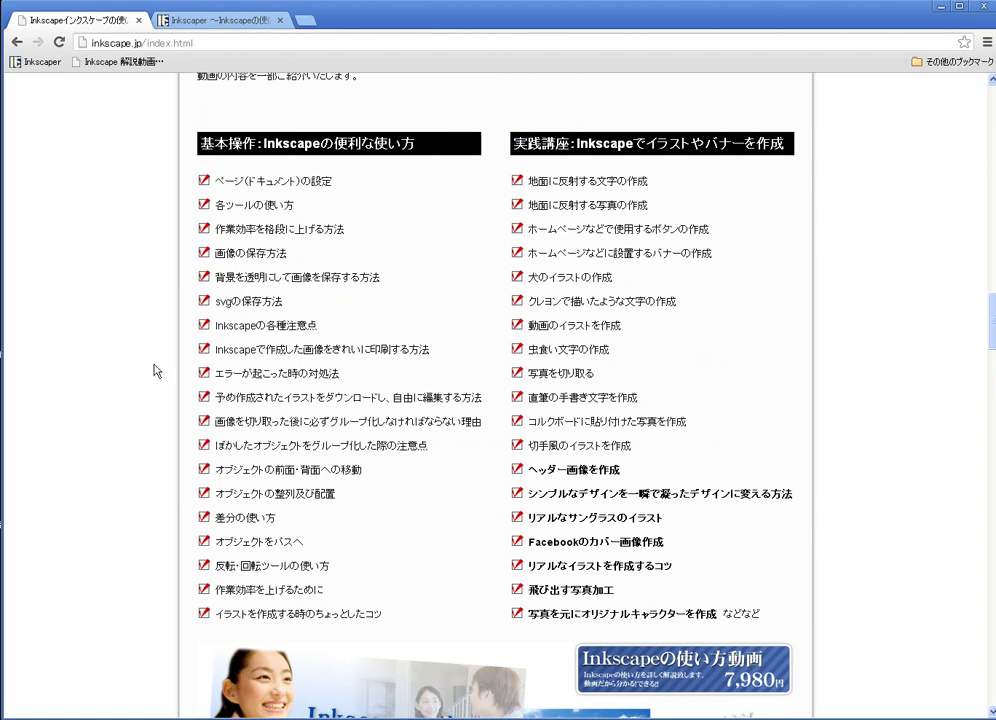
pyautogui.scroll(-2, 155, 371)
pyautogui.scroll(-3, 155, 371)
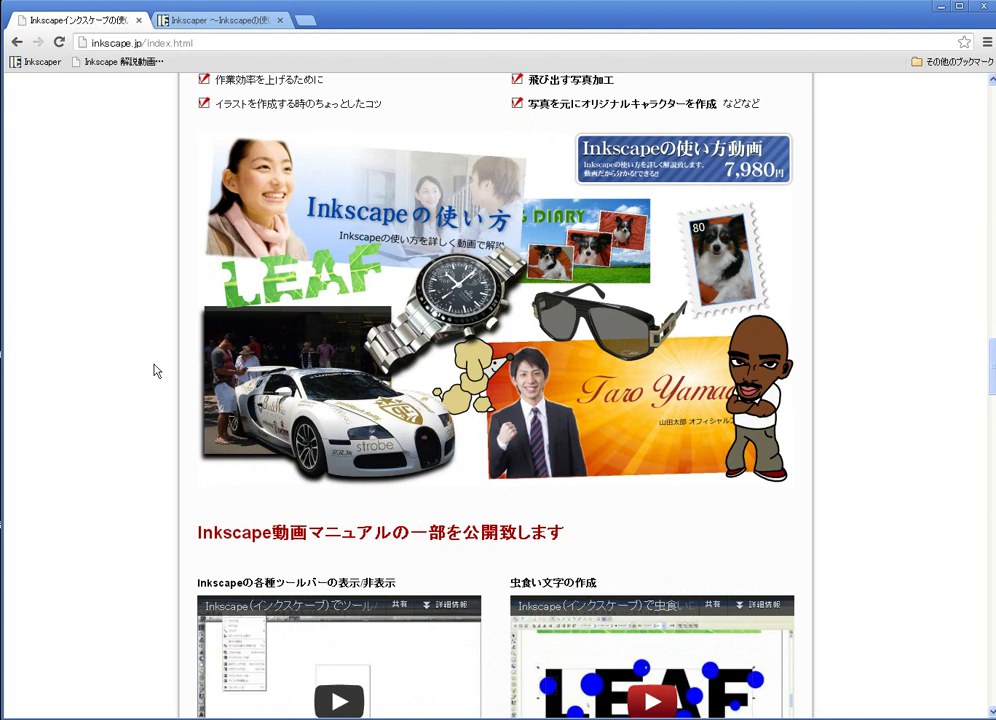
pyautogui.scroll(1, 155, 371)
pyautogui.scroll(-3, 155, 371)
pyautogui.scroll(-2, 155, 371)
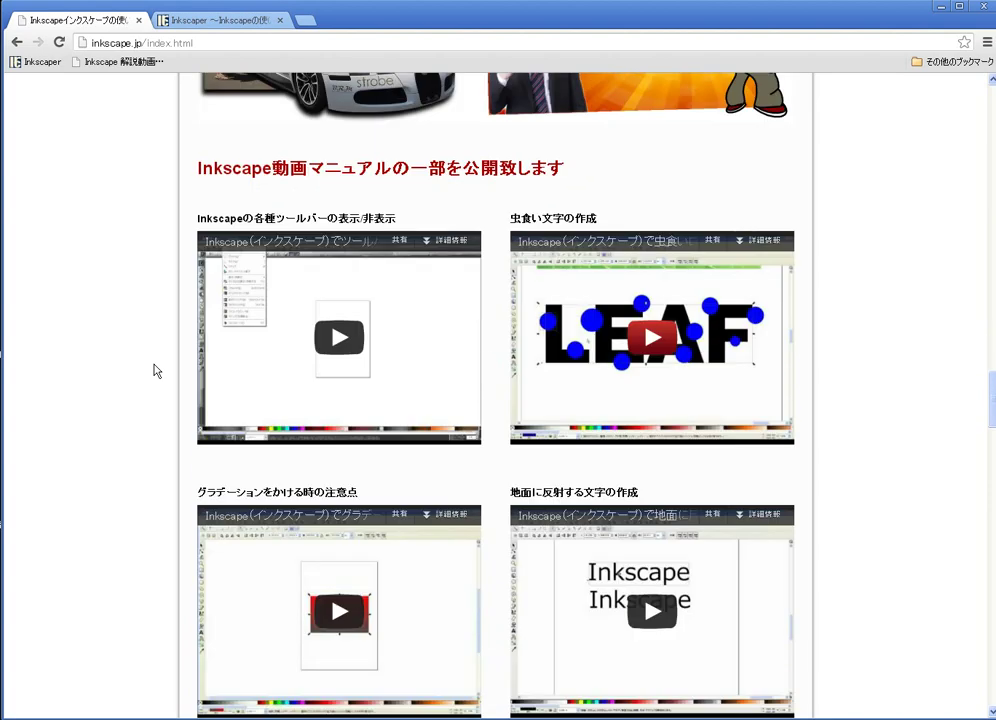
pyautogui.scroll(-1, 155, 371)
pyautogui.scroll(5, 155, 371)
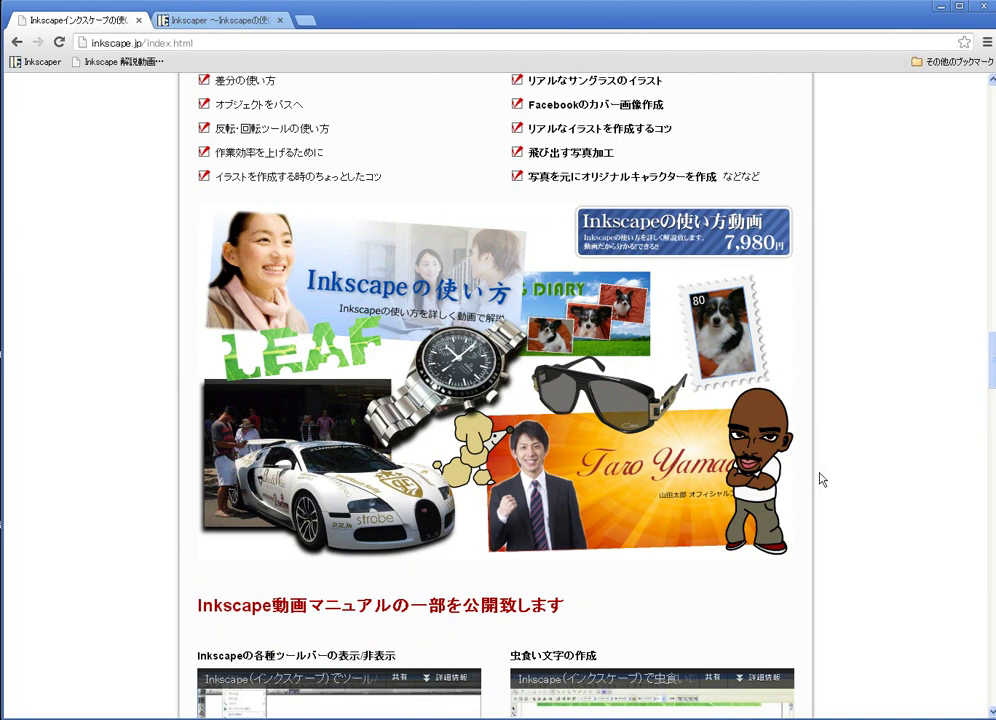
pyautogui.scroll(-2, 490, 450)
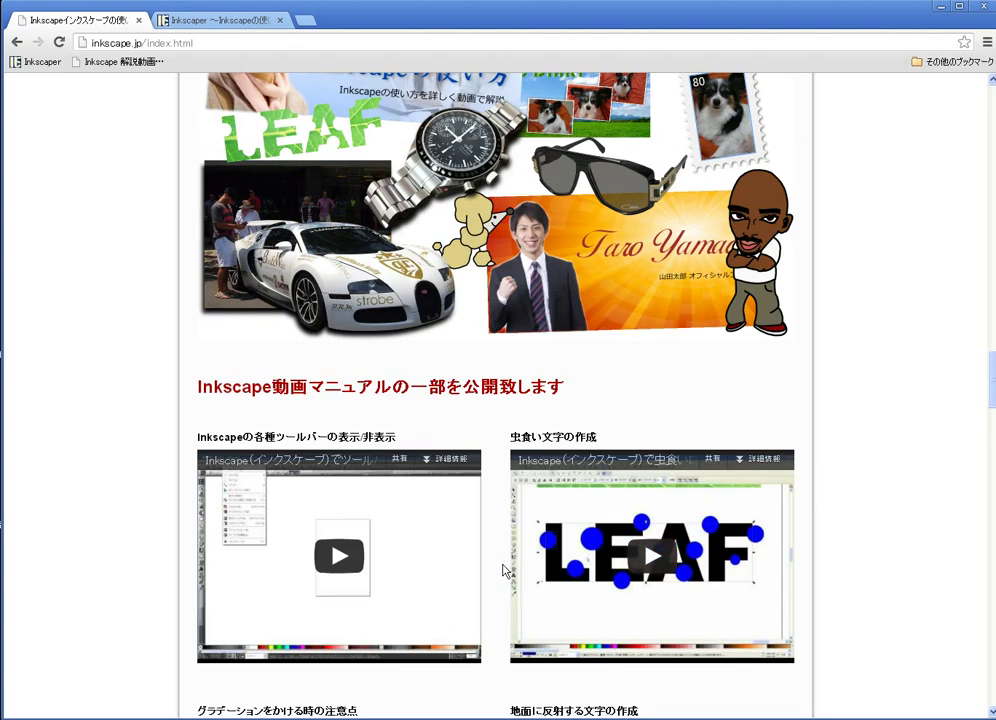
pyautogui.scroll(-2, 500, 575)
pyautogui.scroll(-1, 502, 578)
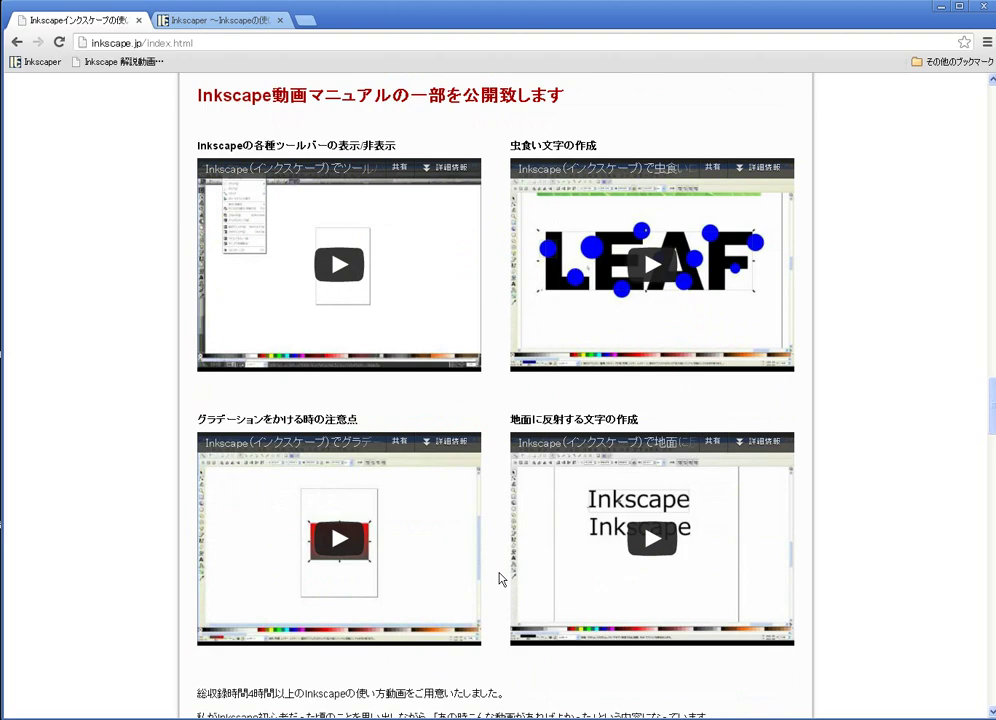
pyautogui.scroll(2, 502, 578)
pyautogui.scroll(1, 502, 576)
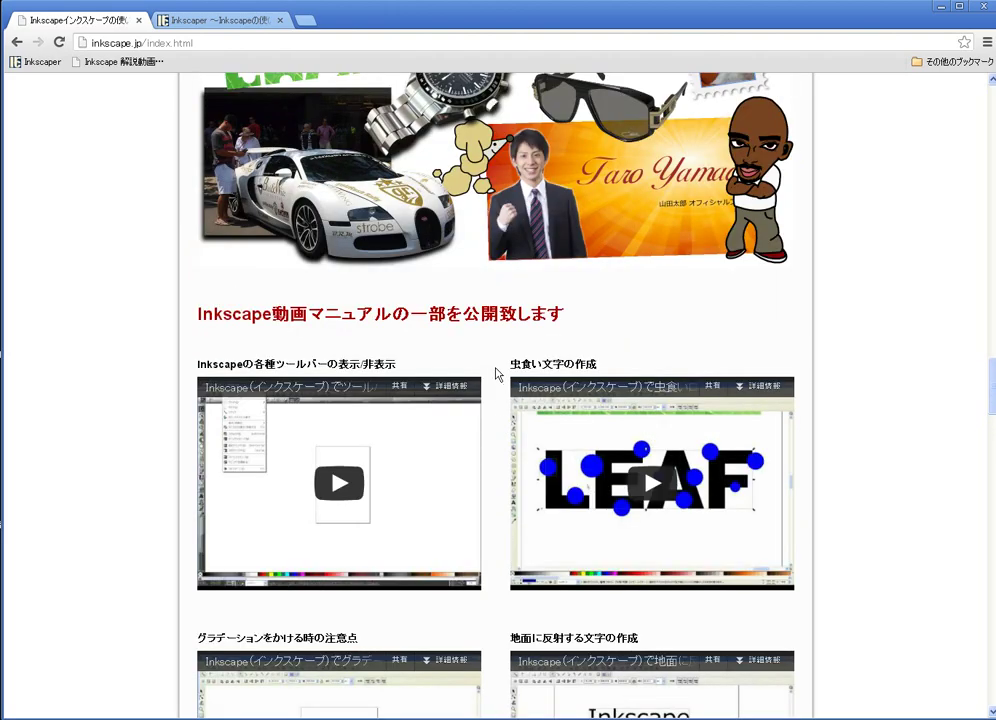
pyautogui.scroll(-1, 495, 541)
pyautogui.scroll(-1, 495, 541)
pyautogui.scroll(-1, 495, 542)
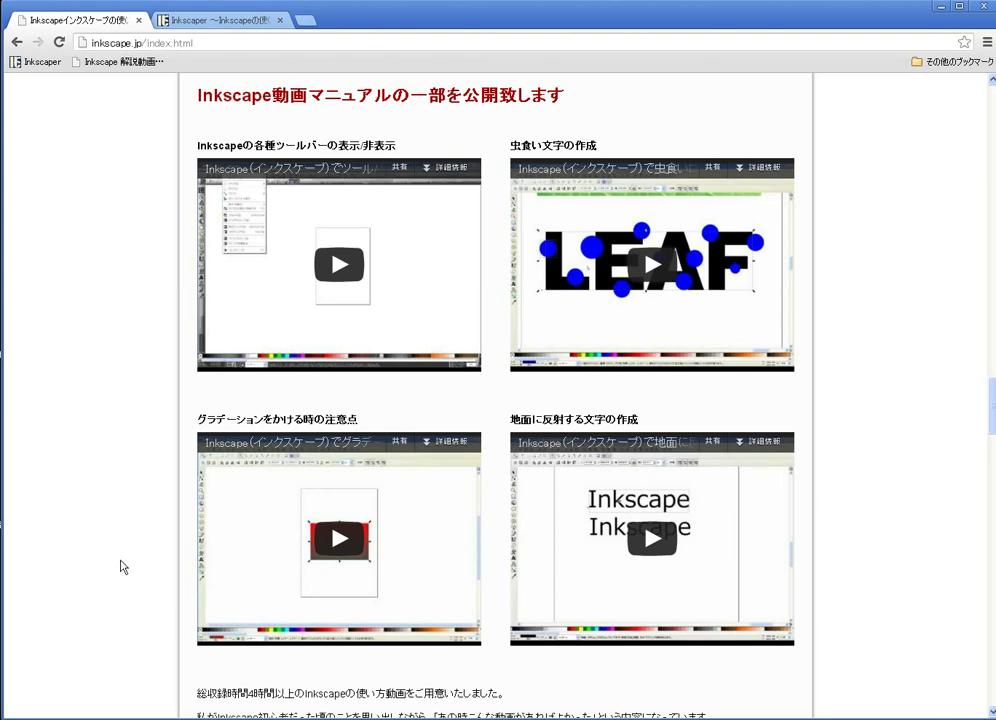
pyautogui.scroll(-1, 121, 567)
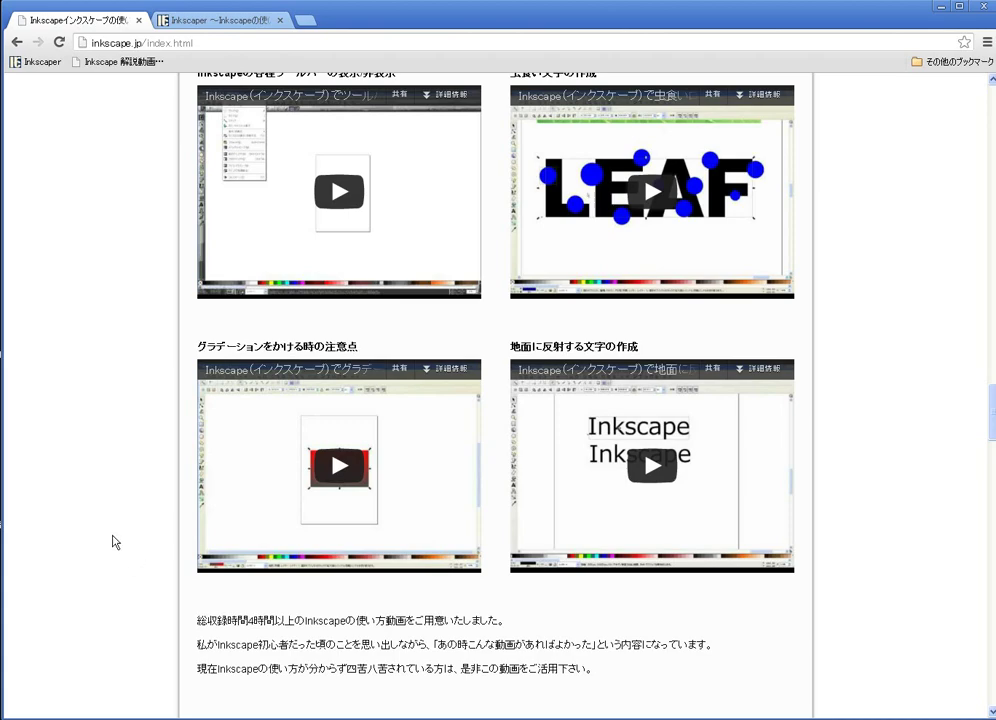
pyautogui.scroll(5, 116, 560)
pyautogui.scroll(4, 118, 559)
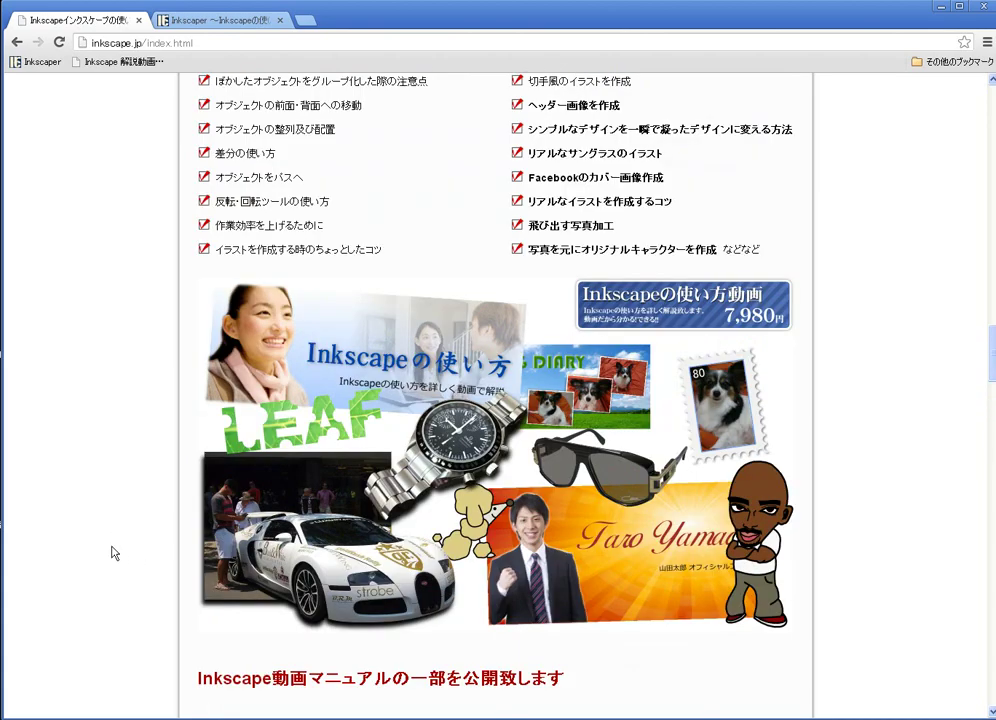